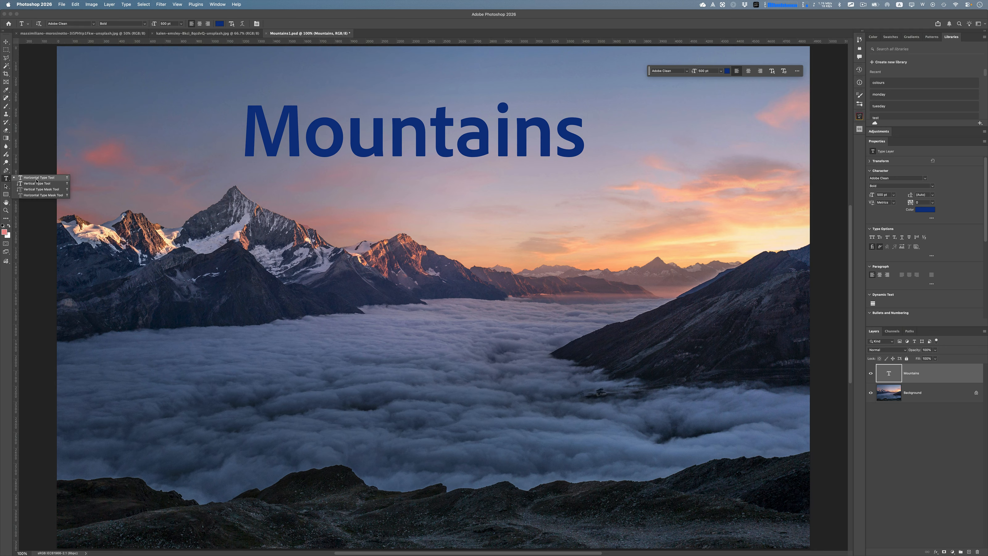
# Reposition the Mountains text in the sky above the peaks with the Move tool.
pyautogui.click(51, 179)
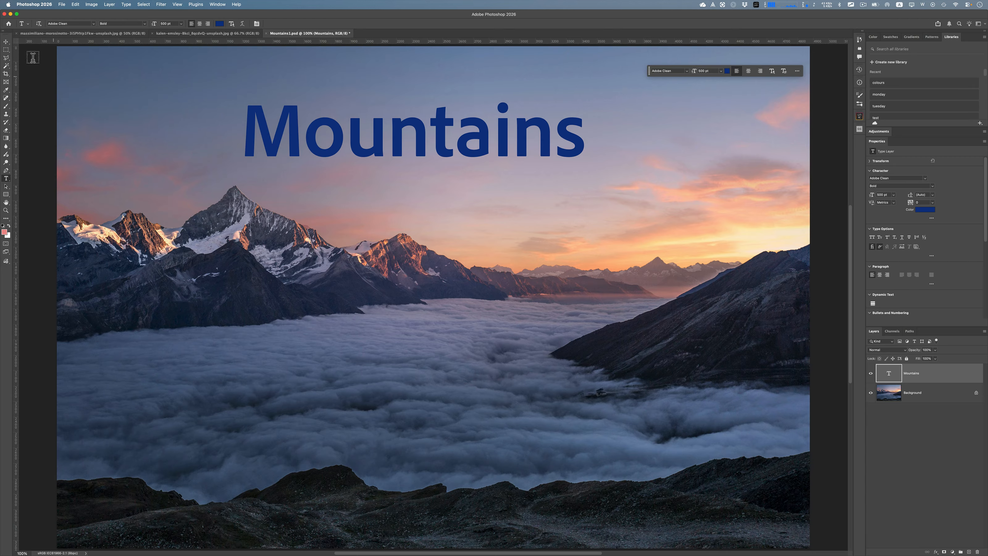
pyautogui.click(6, 42)
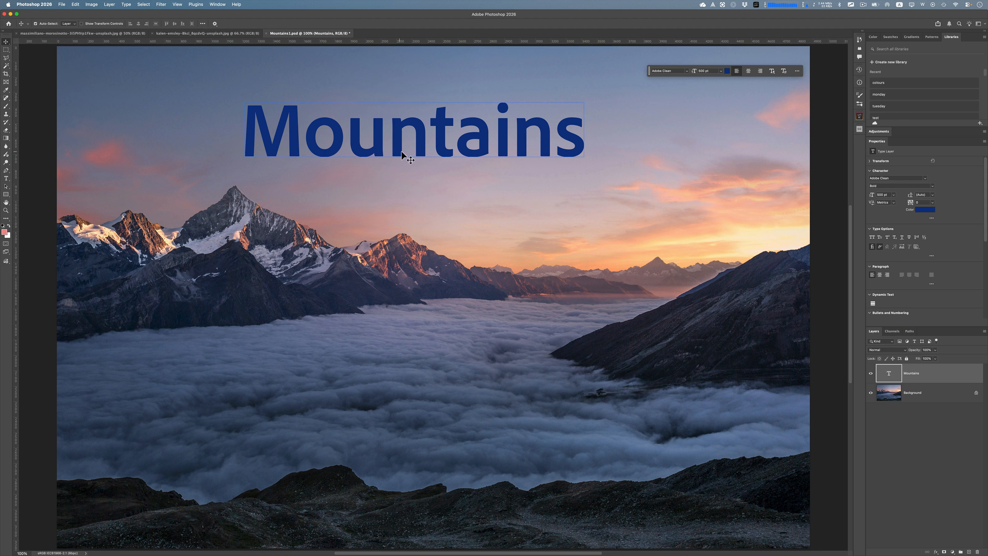
pyautogui.moveTo(397, 148)
pyautogui.mouseDown()
pyautogui.moveTo(407, 137)
pyautogui.moveTo(400, 146)
pyautogui.mouseUp()
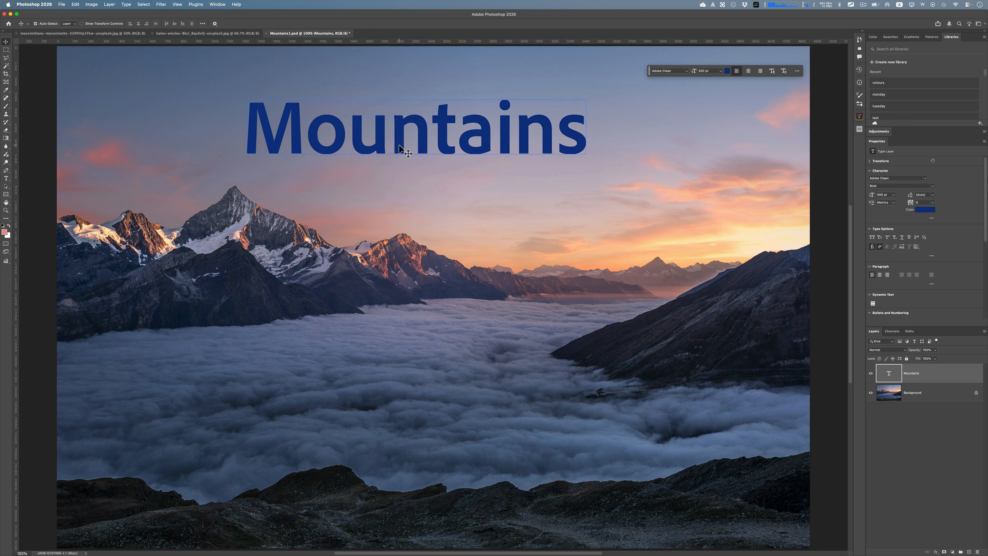
pyautogui.moveTo(399, 145); pyautogui.dragTo(359, 151)
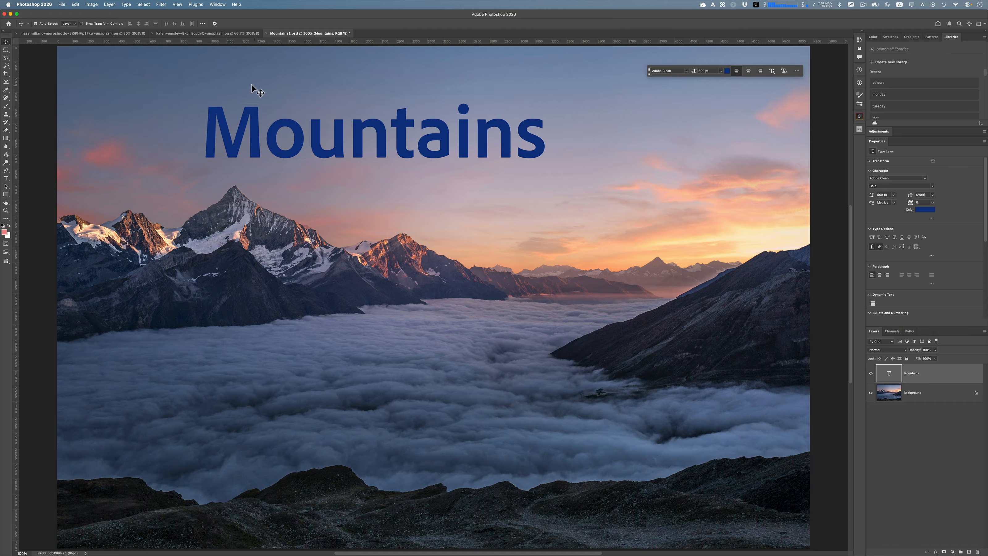
pyautogui.click(160, 5)
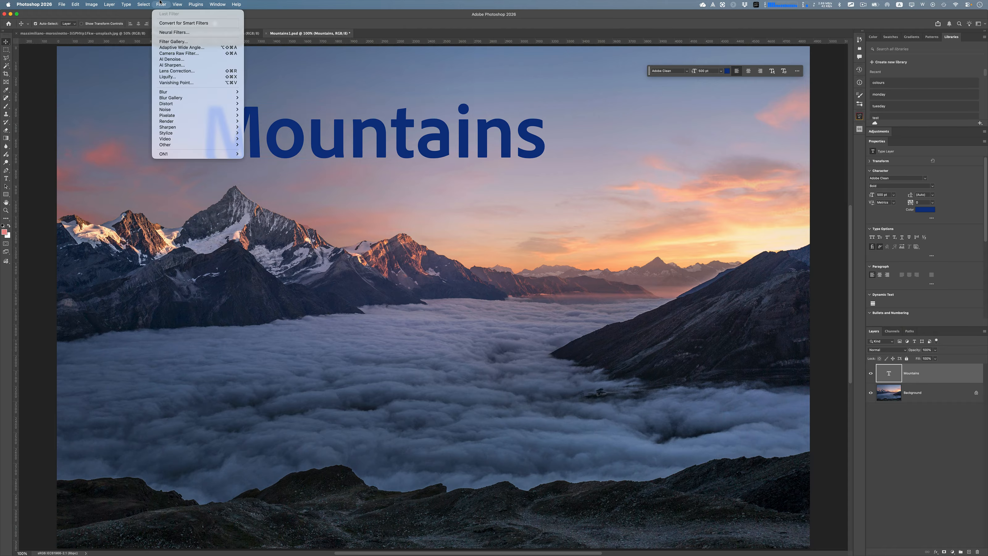
pyautogui.click(161, 4)
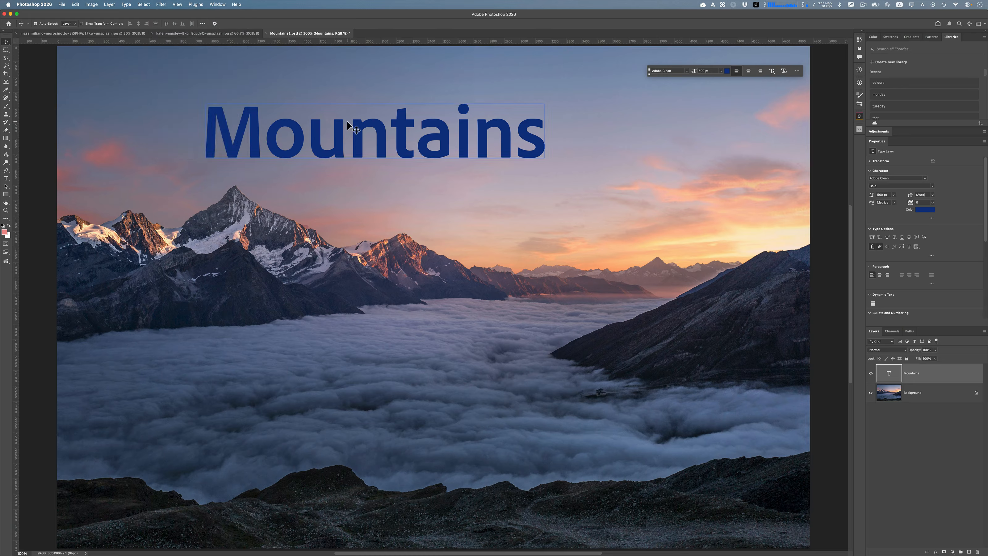
pyautogui.moveTo(353, 127); pyautogui.dragTo(379, 136)
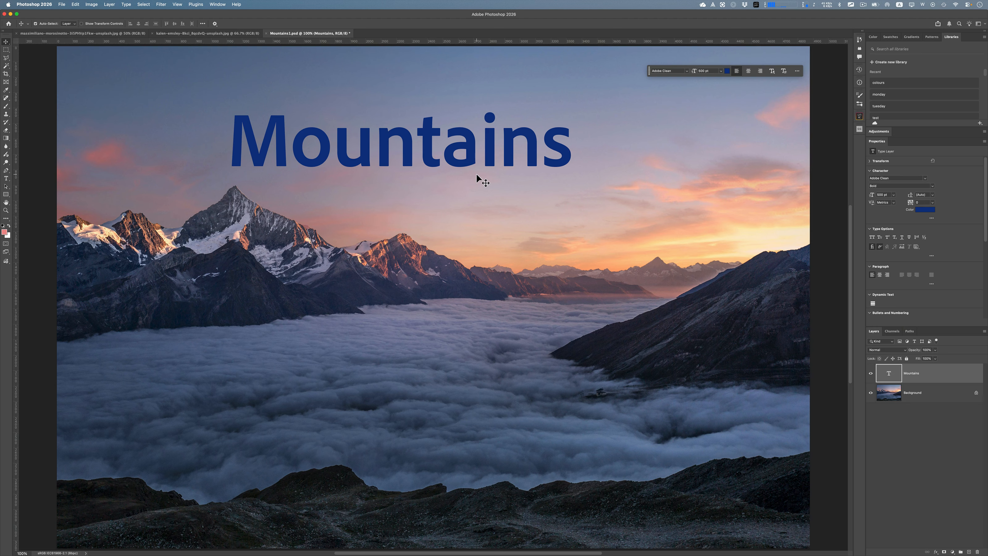
pyautogui.rightClick(909, 375)
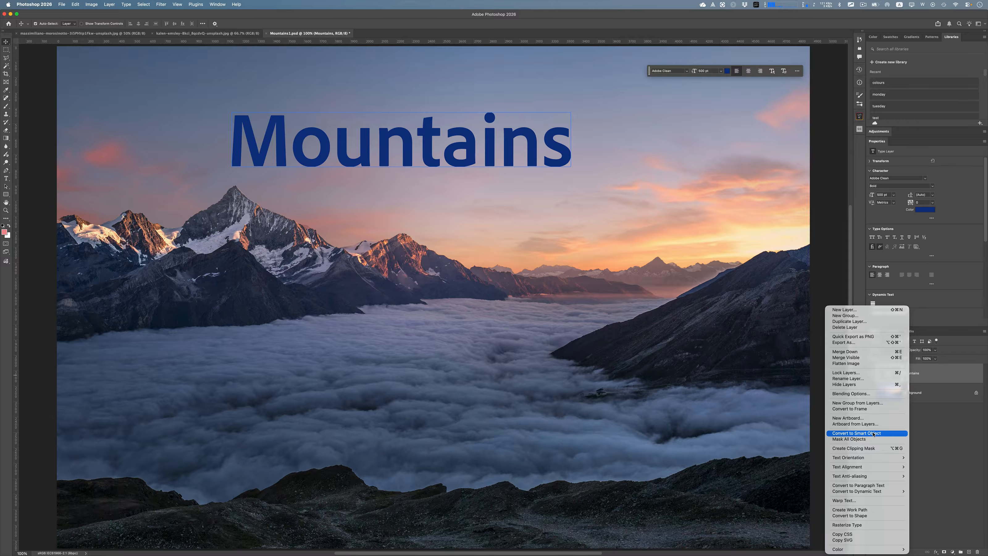
pyautogui.press('Escape')
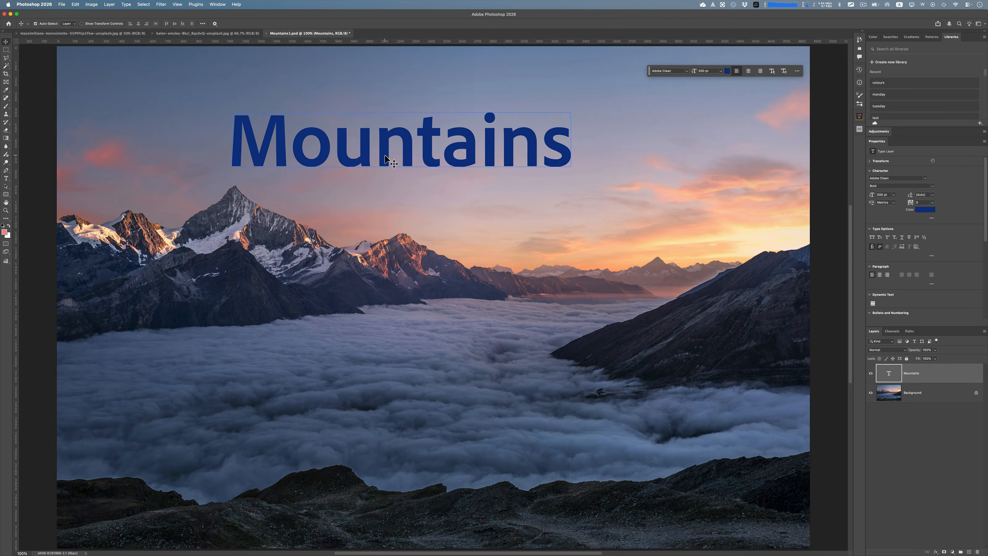
pyautogui.moveTo(385, 157)
pyautogui.mouseDown()
pyautogui.moveTo(360, 152)
pyautogui.moveTo(398, 151)
pyautogui.mouseUp()
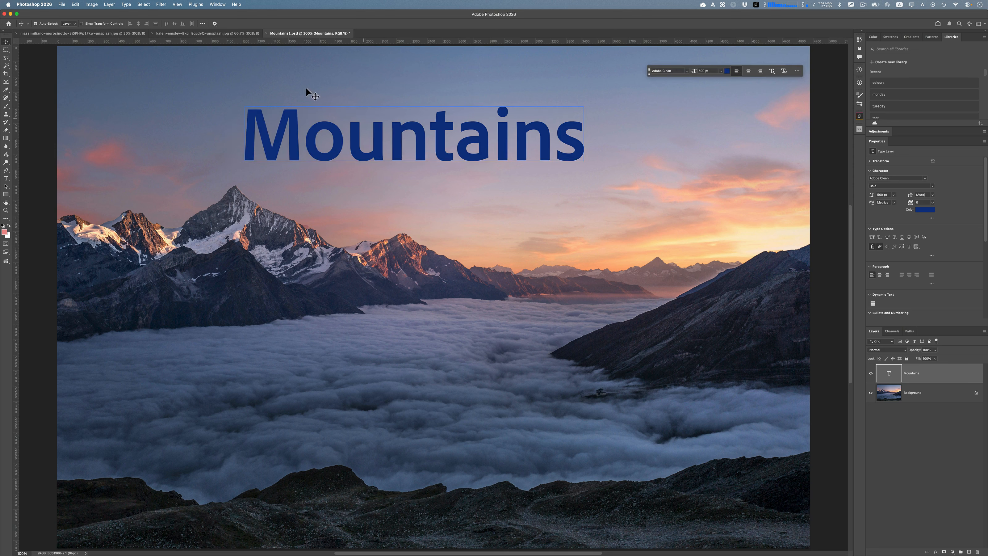
# Apply a Gaussian Blur of about 46 pixels to the Mountains text, converting it to a smart object, and toggle the blur off and on.
pyautogui.click(163, 4)
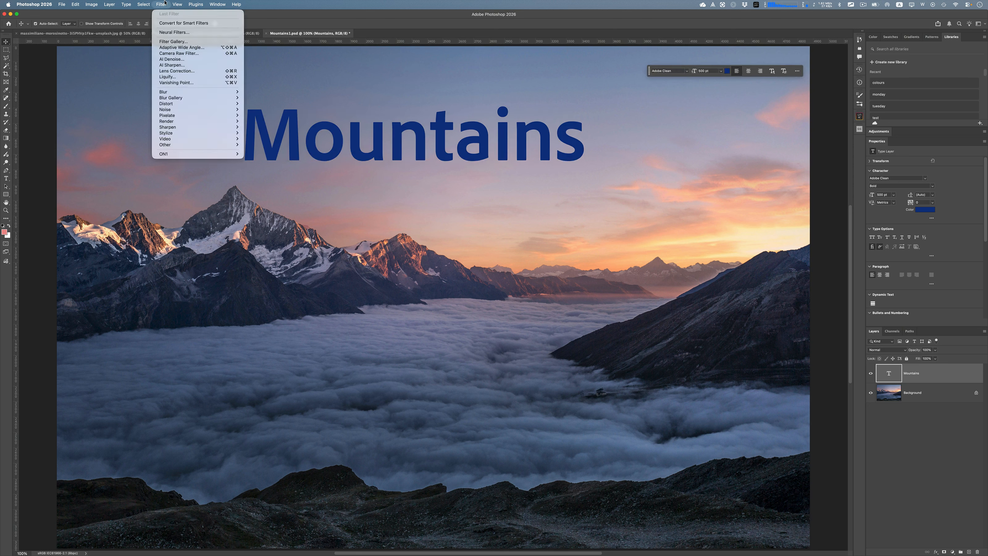
pyautogui.moveTo(172, 93)
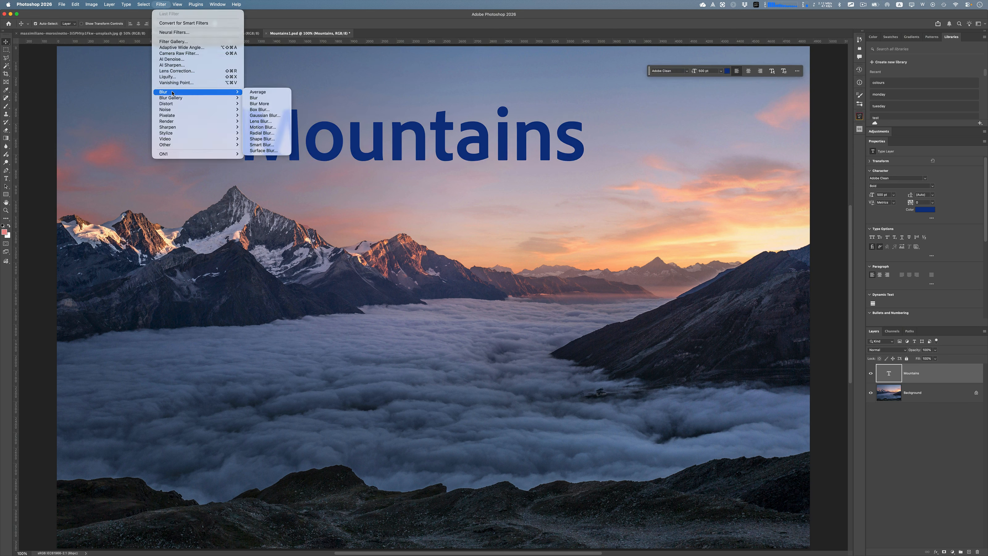
pyautogui.click(278, 116)
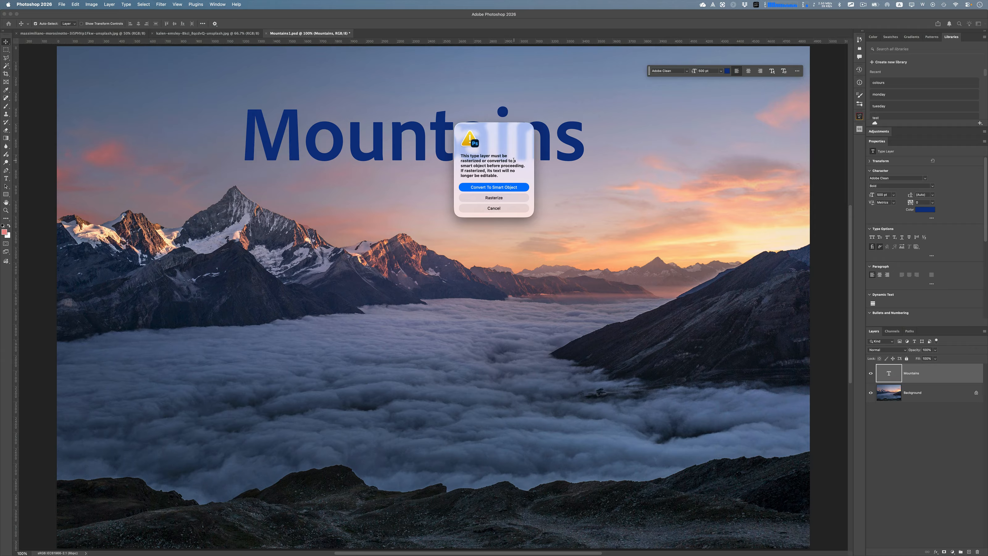
pyautogui.click(511, 187)
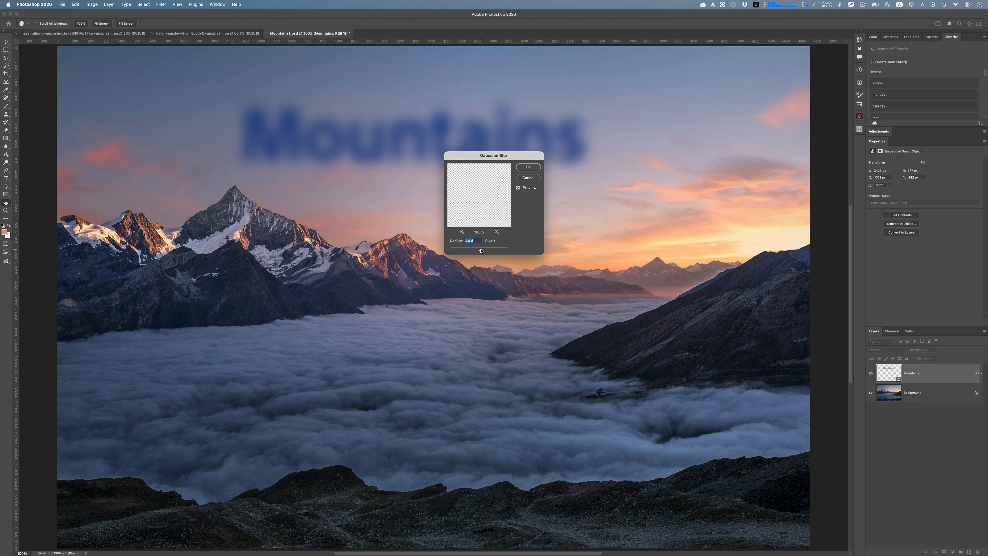
pyautogui.click(523, 167)
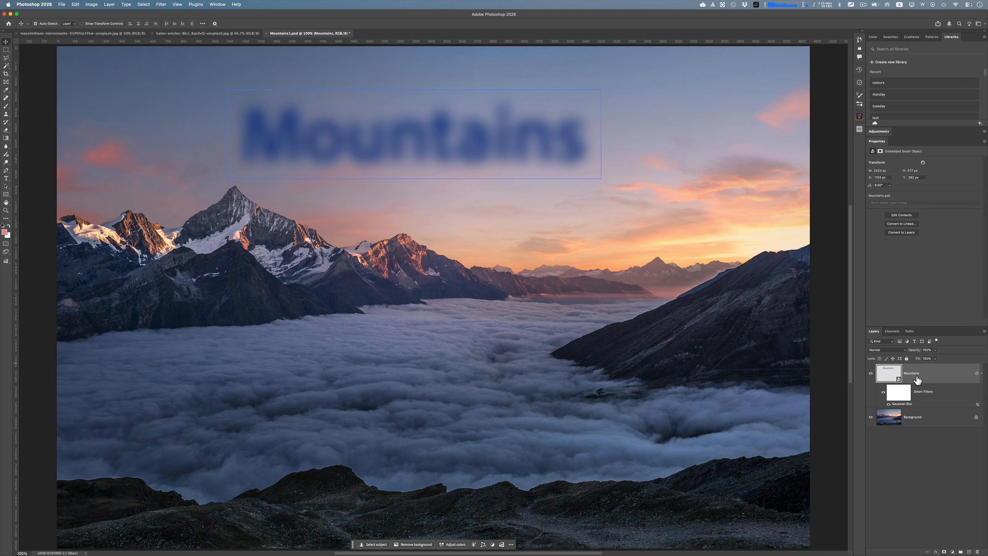
pyautogui.click(888, 404)
pyautogui.click(889, 405)
# Paint black on the smart filter mask with an enlarged brush to remove the blur from the letters "Mo".
pyautogui.click(906, 396)
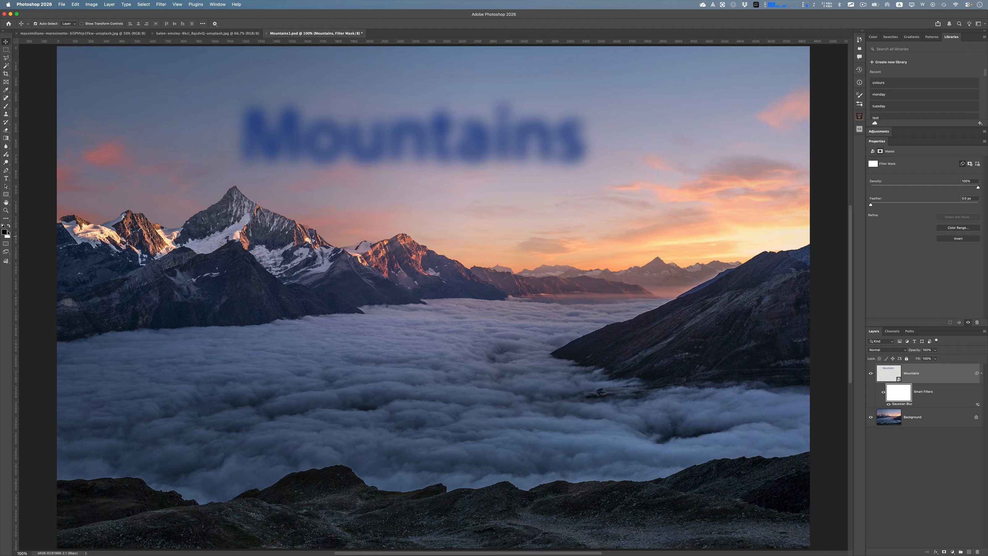
pyautogui.press('b')
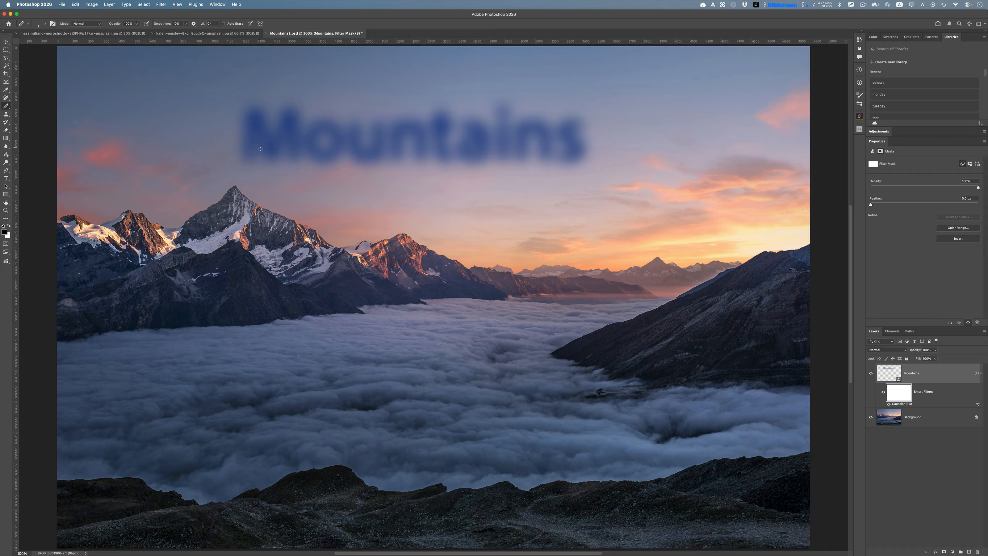
pyautogui.press(']')
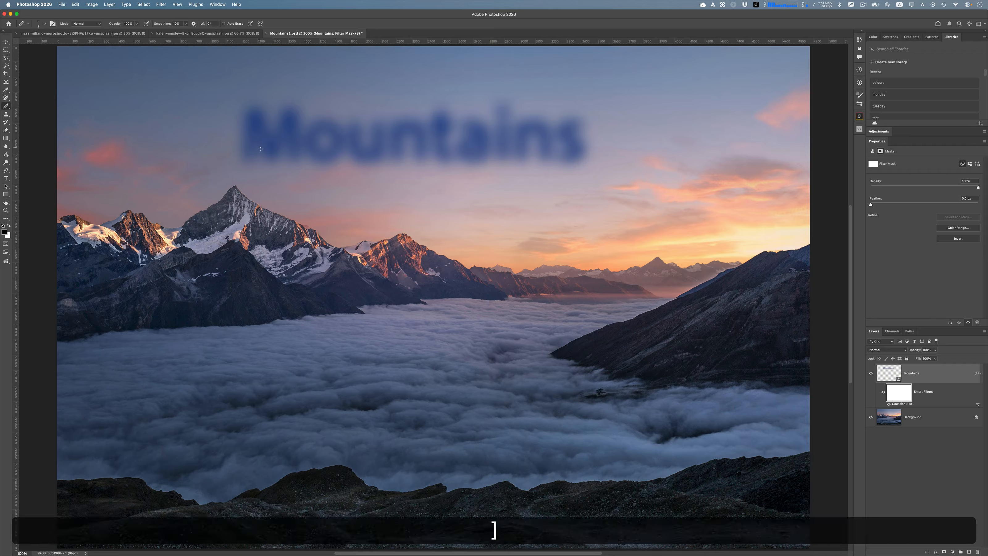
pyautogui.press(']')
pyautogui.press(']')
pyautogui.press(']')
pyautogui.press(']')
pyautogui.press(']')
pyautogui.press(']')
pyautogui.press(']')
pyautogui.press(']')
pyautogui.press(']')
pyautogui.press(']')
pyautogui.press(']')
pyautogui.press(']')
pyautogui.press(']')
pyautogui.press(']')
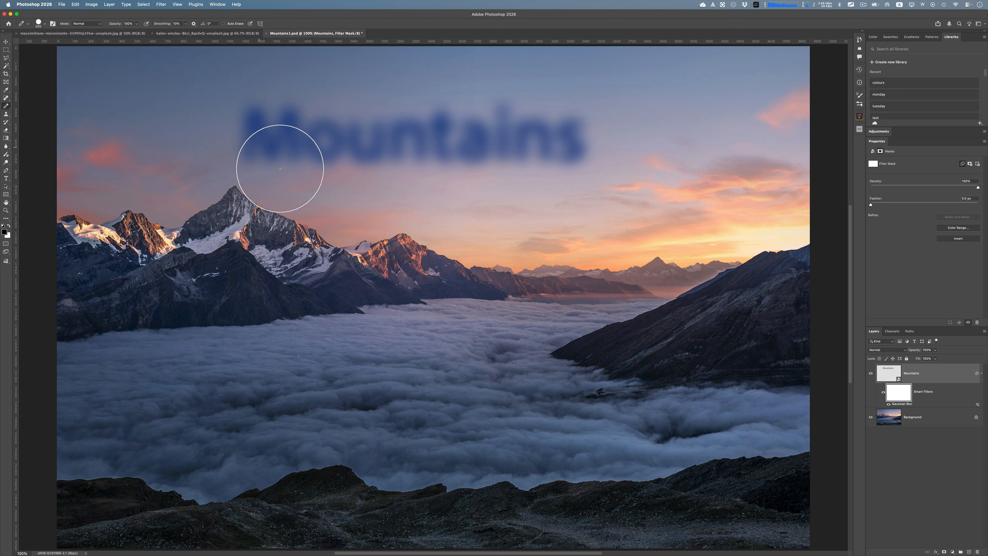
pyautogui.moveTo(280, 168)
pyautogui.mouseDown()
pyautogui.moveTo(287, 152)
pyautogui.moveTo(274, 142)
pyautogui.moveTo(323, 154)
pyautogui.moveTo(309, 169)
pyautogui.moveTo(256, 173)
pyautogui.mouseUp()
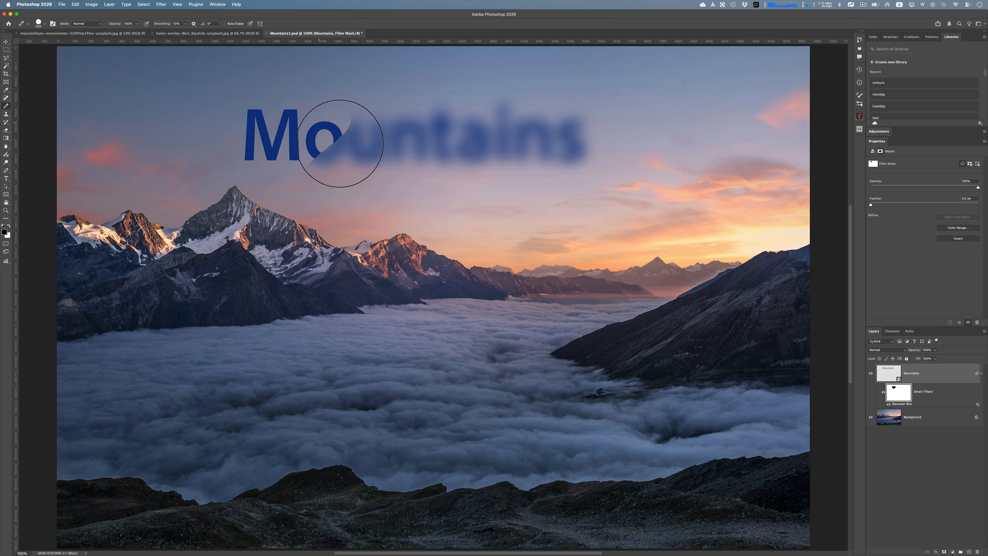
pyautogui.moveTo(353, 151); pyautogui.dragTo(375, 136)
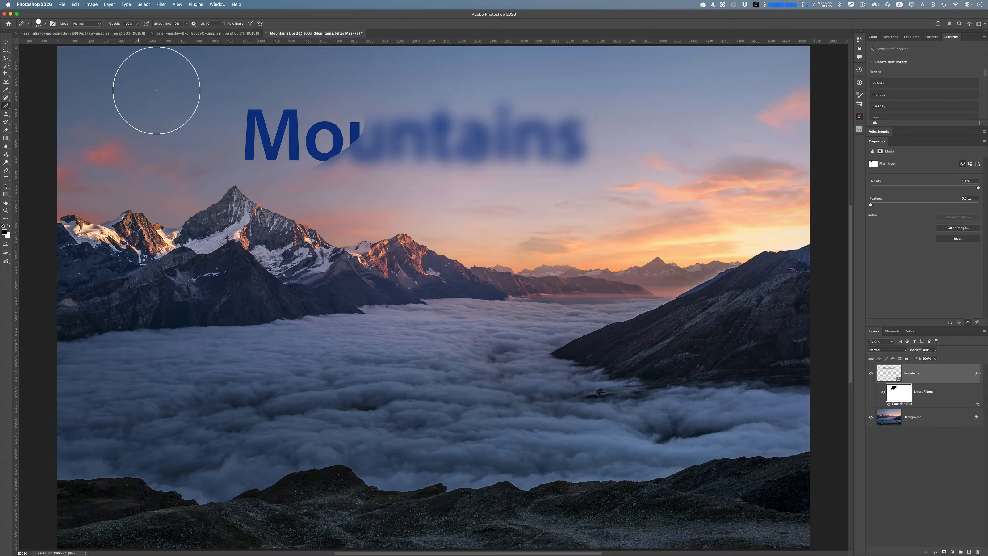
# Extend the black painting on the filter mask across "unt" to sharpen more of the word.
pyautogui.click(46, 24)
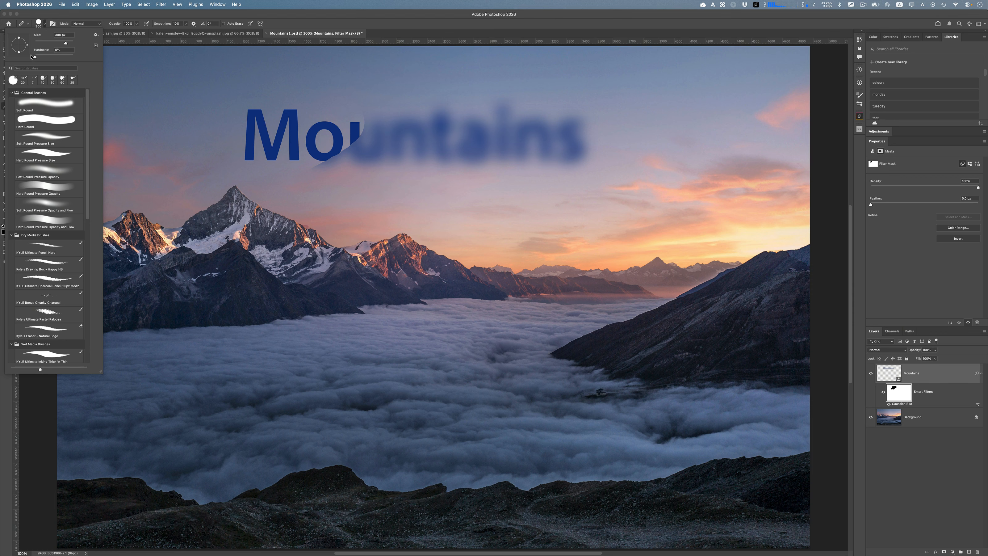
pyautogui.click(369, 137)
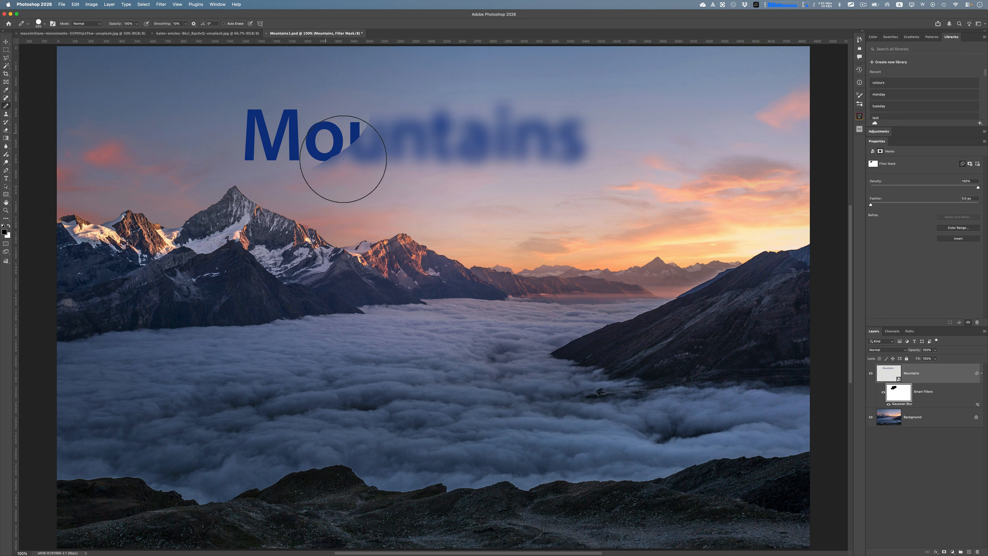
pyautogui.moveTo(343, 158)
pyautogui.mouseDown()
pyautogui.moveTo(401, 144)
pyautogui.moveTo(408, 128)
pyautogui.moveTo(347, 177)
pyautogui.moveTo(396, 152)
pyautogui.mouseUp()
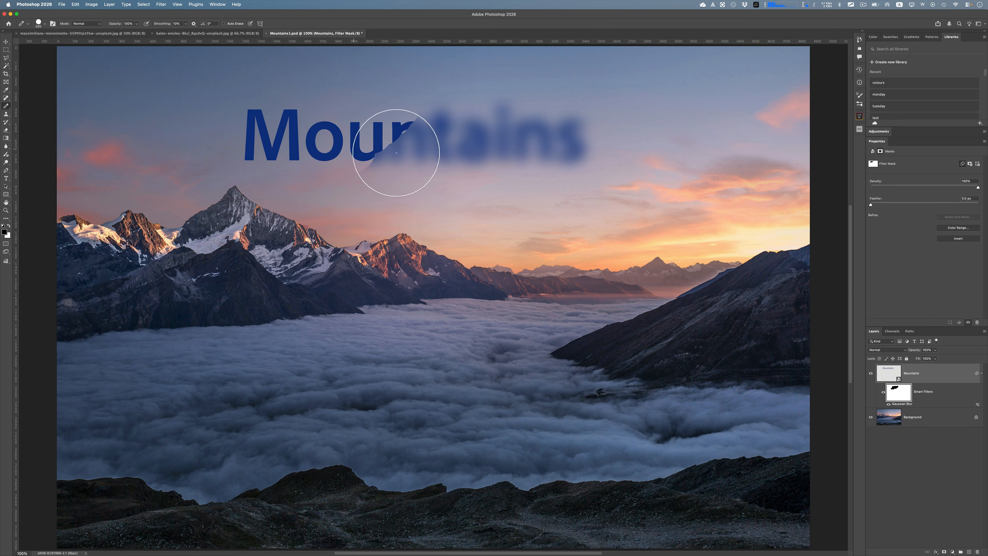
pyautogui.click(43, 24)
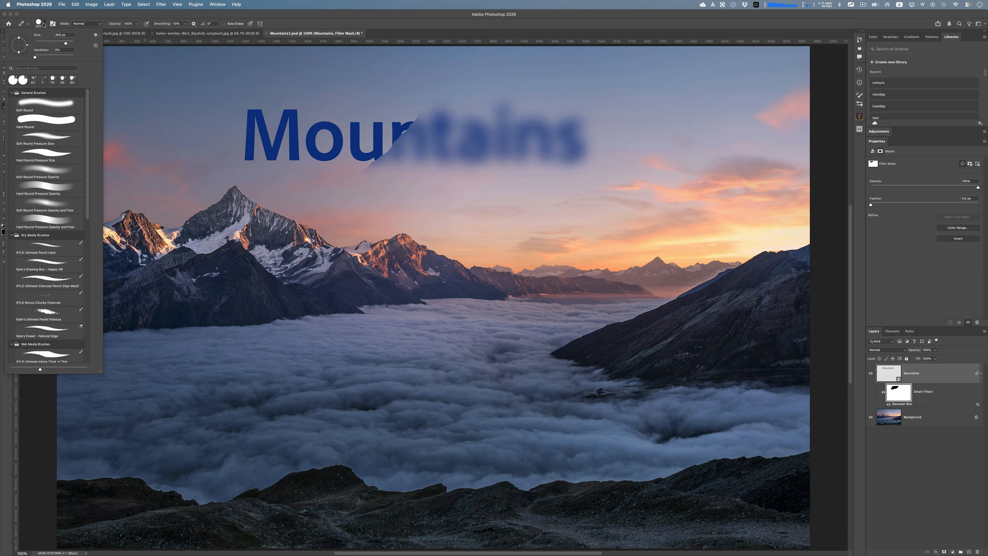
pyautogui.click(43, 24)
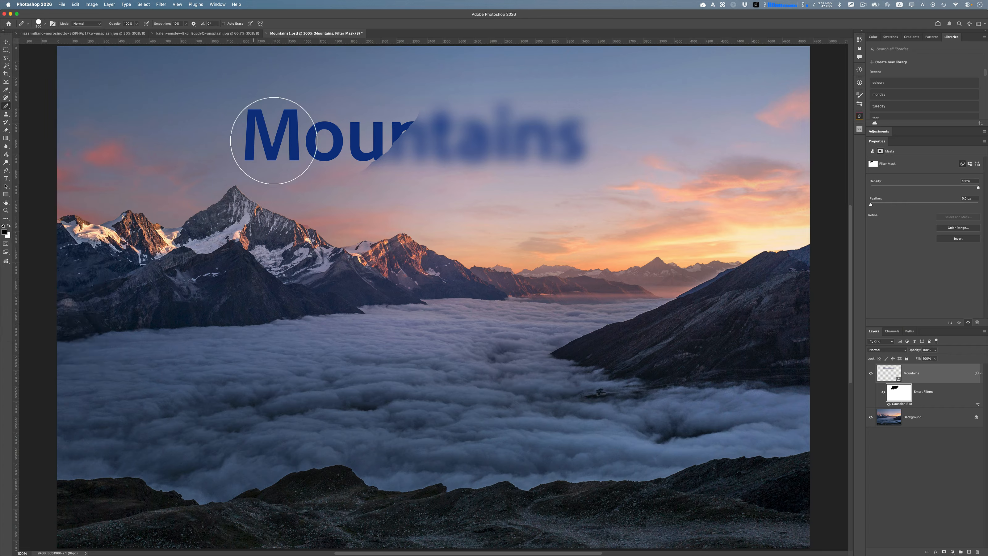
pyautogui.click(418, 113)
pyautogui.moveTo(438, 133)
pyautogui.mouseDown()
pyautogui.moveTo(487, 128)
pyautogui.moveTo(518, 143)
pyautogui.moveTo(448, 172)
pyautogui.moveTo(426, 161)
pyautogui.moveTo(387, 177)
pyautogui.moveTo(434, 178)
pyautogui.mouseUp()
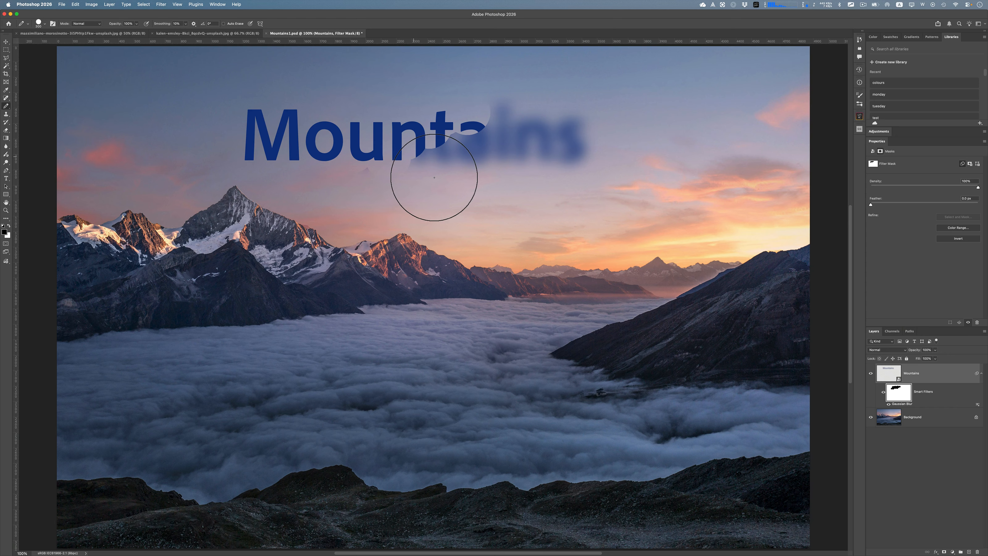
# Reduce the brush size and paint black on the filter mask over the lower parts of "t" and "a".
pyautogui.press('[')
pyautogui.press('[')
pyautogui.press('[')
pyautogui.press('[')
pyautogui.press('[')
pyautogui.press('[')
pyautogui.press('[')
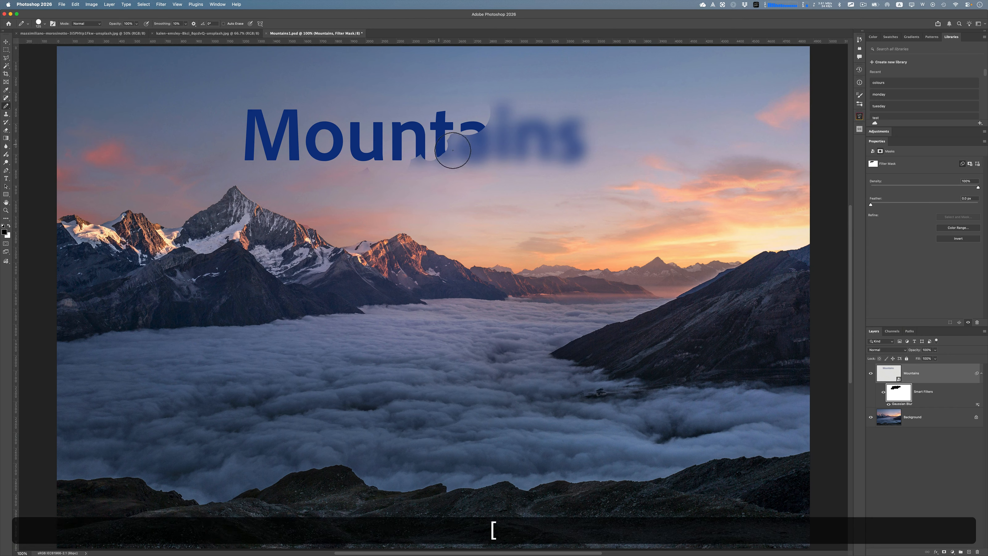
pyautogui.moveTo(467, 141); pyautogui.dragTo(392, 185)
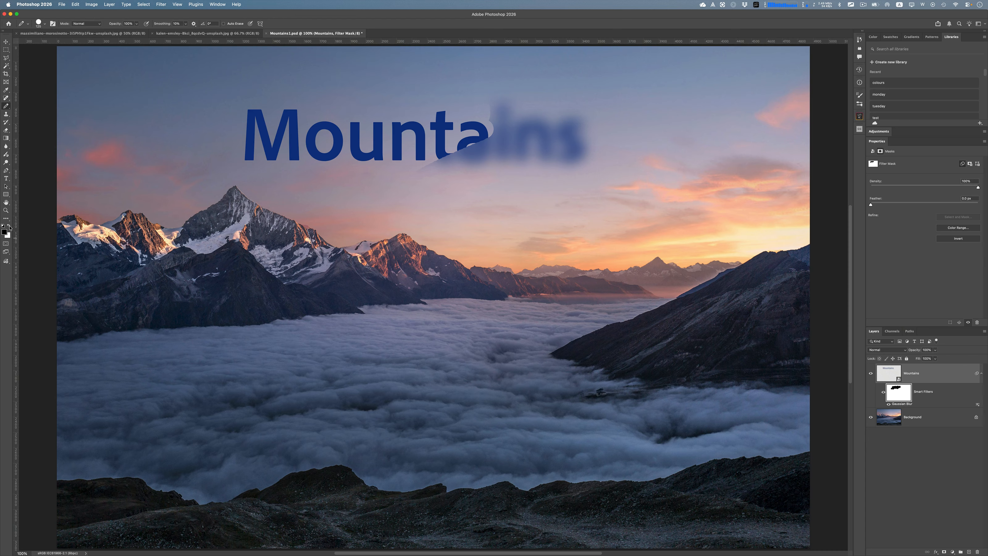
# Paint white on the filter mask to restore the blur over the "a", and partly over "ou" at 41% brush opacity.
pyautogui.moveTo(406, 172)
pyautogui.mouseDown()
pyautogui.moveTo(469, 155)
pyautogui.moveTo(416, 172)
pyautogui.moveTo(512, 121)
pyautogui.moveTo(490, 115)
pyautogui.moveTo(478, 137)
pyautogui.moveTo(396, 187)
pyautogui.mouseUp()
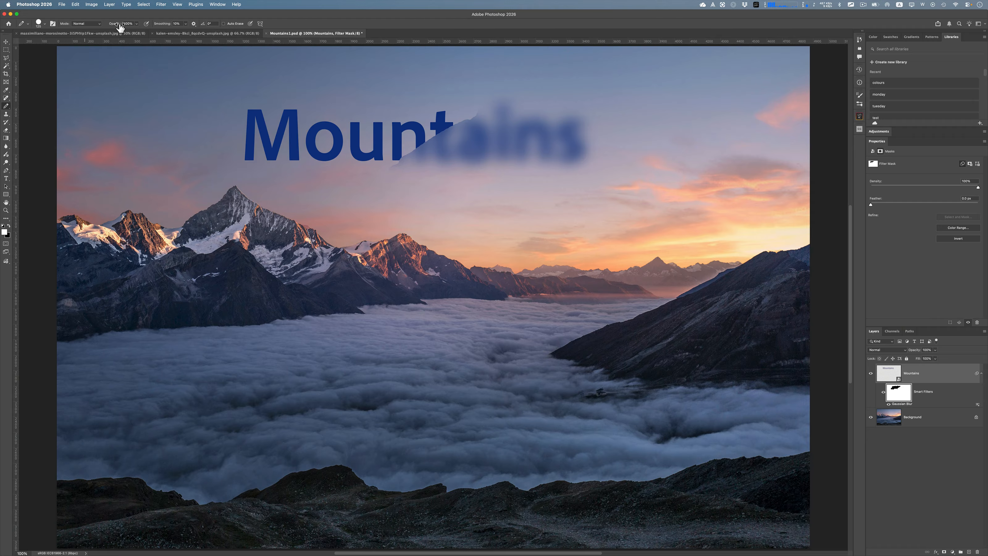
pyautogui.moveTo(119, 27); pyautogui.dragTo(87, 25)
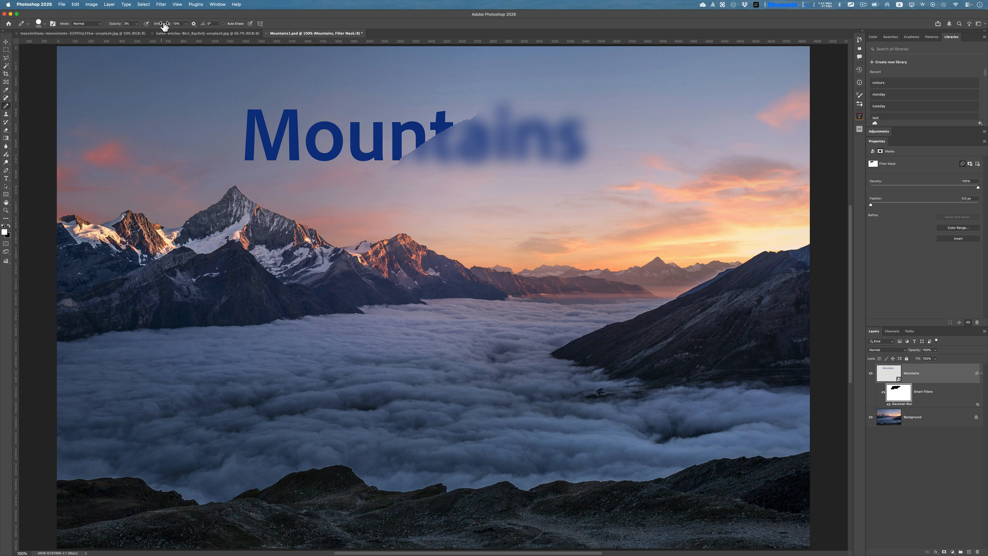
pyautogui.moveTo(118, 26); pyautogui.dragTo(131, 26)
pyautogui.moveTo(353, 158)
pyautogui.mouseDown()
pyautogui.moveTo(374, 142)
pyautogui.moveTo(379, 161)
pyautogui.moveTo(391, 164)
pyautogui.moveTo(384, 168)
pyautogui.moveTo(366, 136)
pyautogui.moveTo(342, 136)
pyautogui.mouseUp()
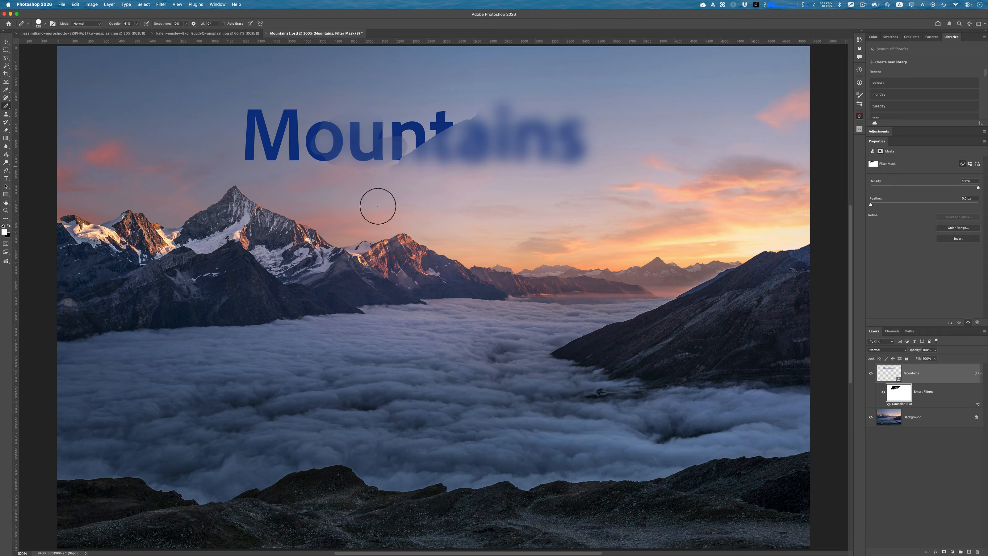
# Disable and re-enable the smart filter mask to compare the effect, and reselect the mask.
pyautogui.keyDown('shift'); pyautogui.click(887, 396); pyautogui.keyUp('shift')
pyautogui.keyDown('shift'); pyautogui.click(886, 396); pyautogui.keyUp('shift')
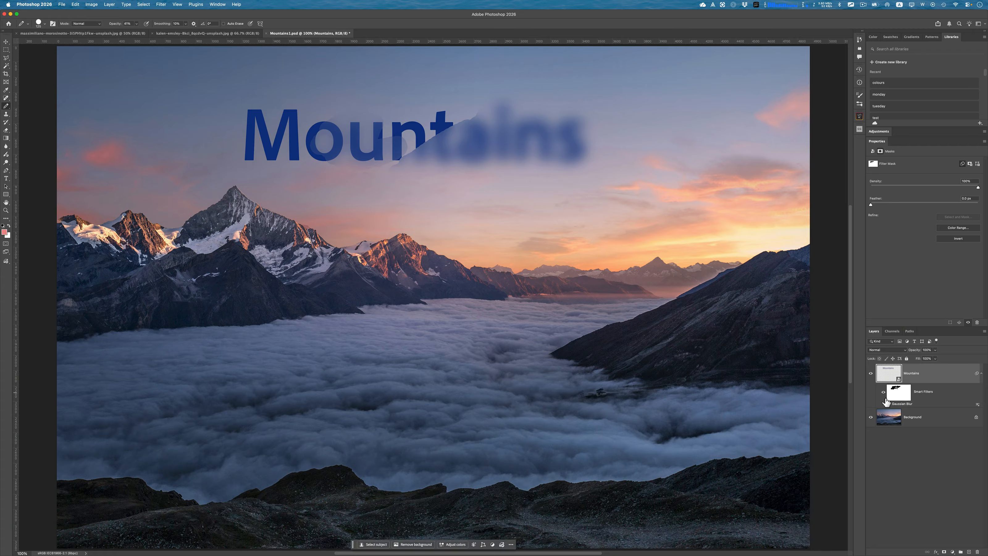
pyautogui.click(905, 395)
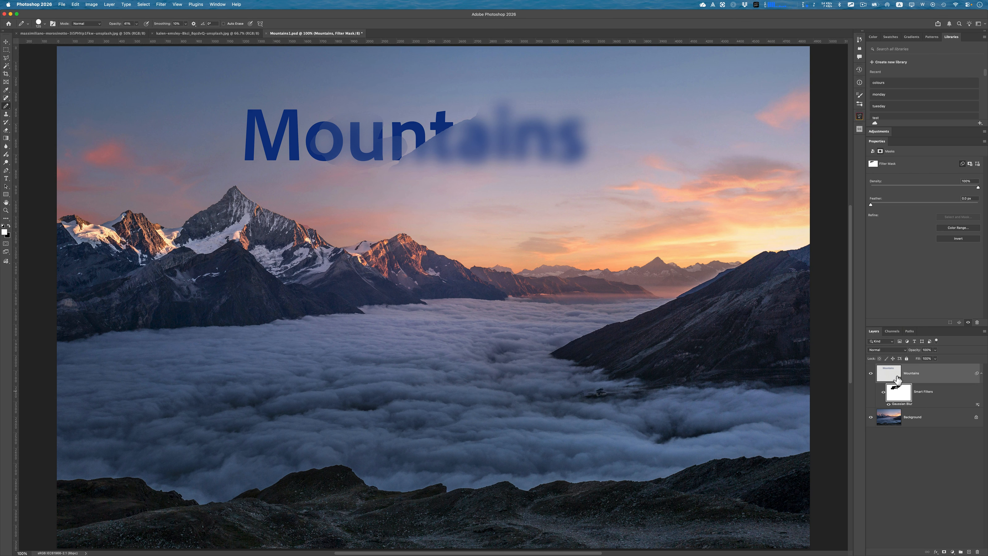
# Open the contents of the "Mountains" smart object, insert an extra "o" so the text reads "Moountains", and save it.
pyautogui.doubleClick(898, 379)
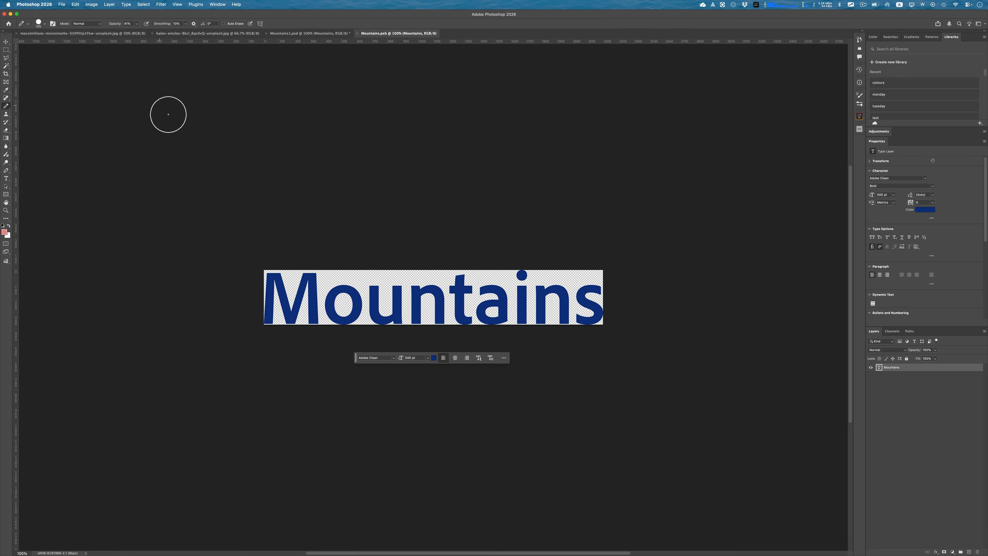
pyautogui.press('t')
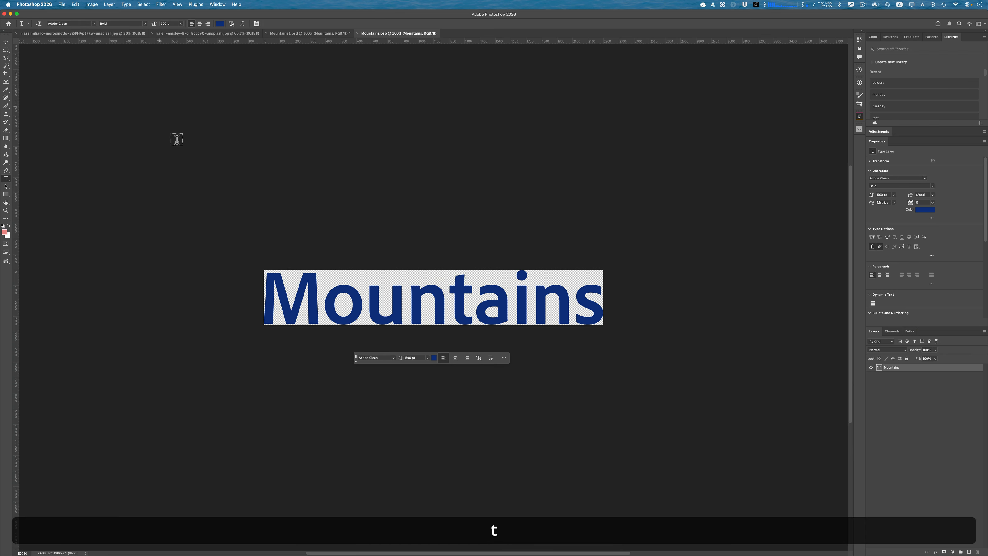
pyautogui.click(358, 310)
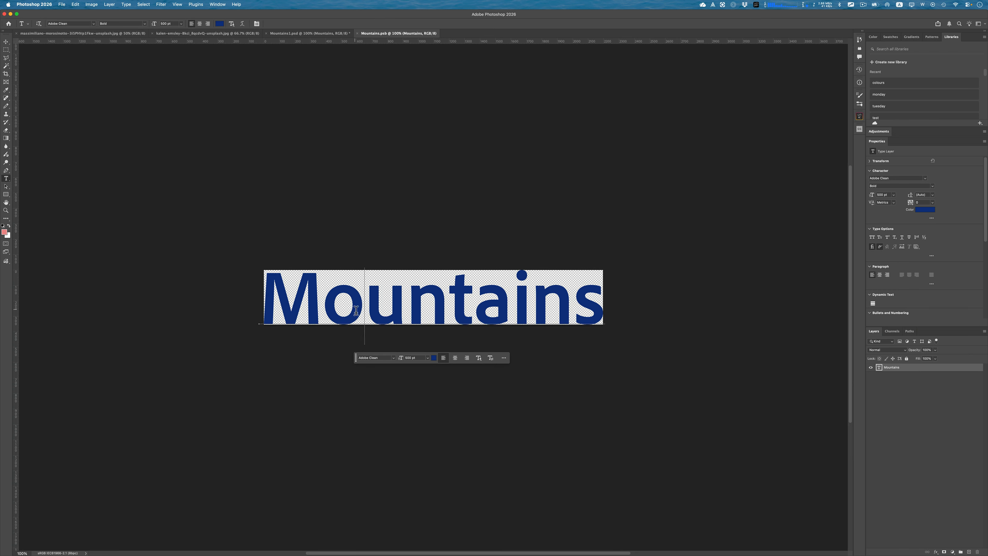
pyautogui.write('o')
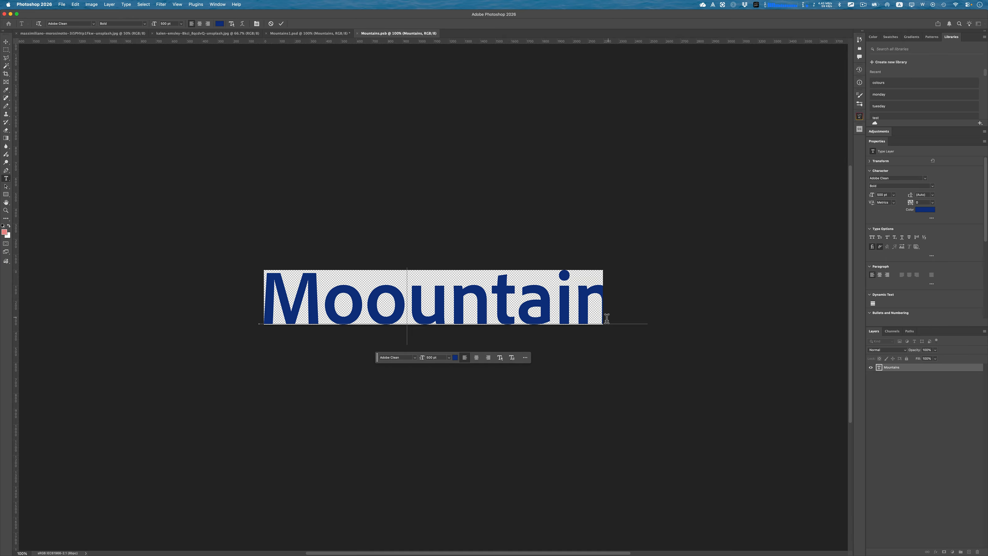
pyautogui.press('Escape')
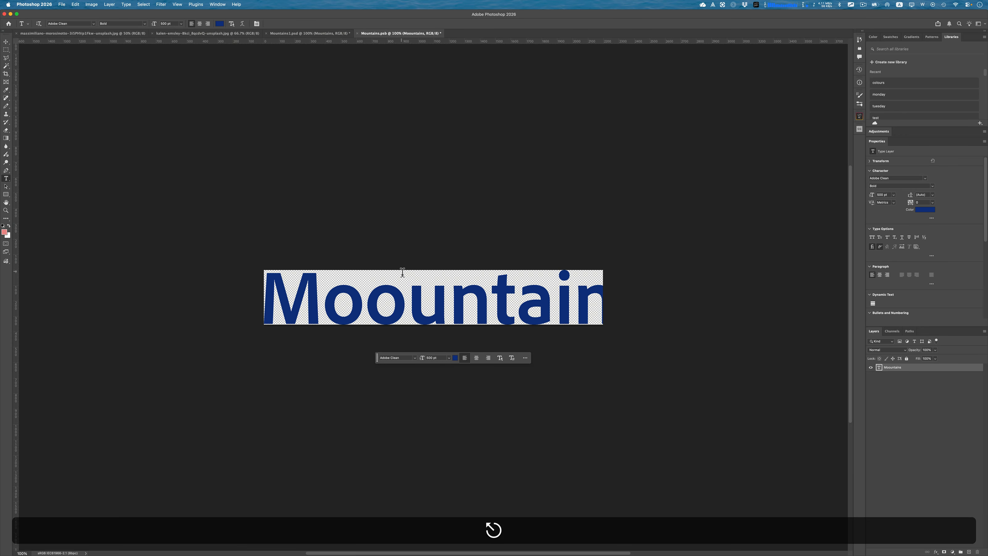
pyautogui.click(357, 34)
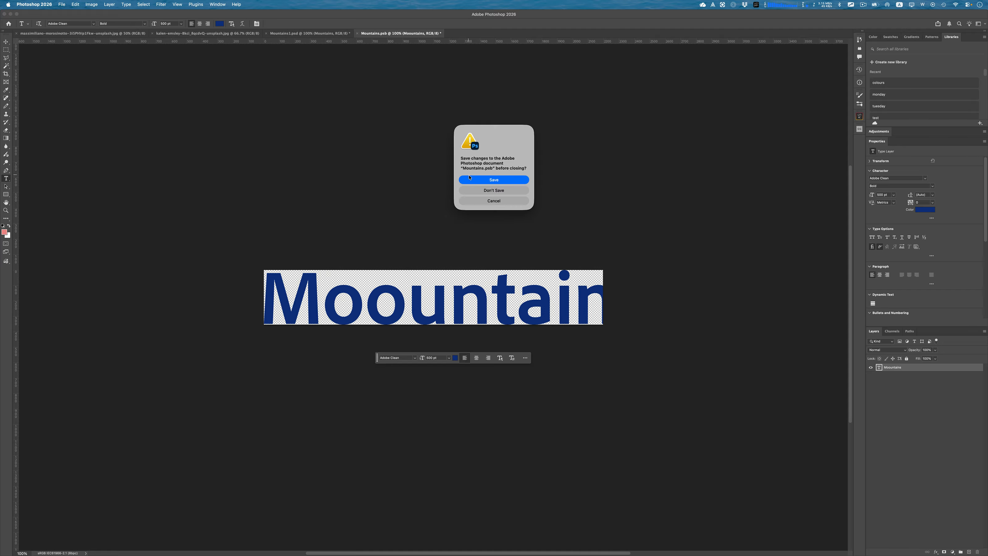
pyautogui.click(469, 179)
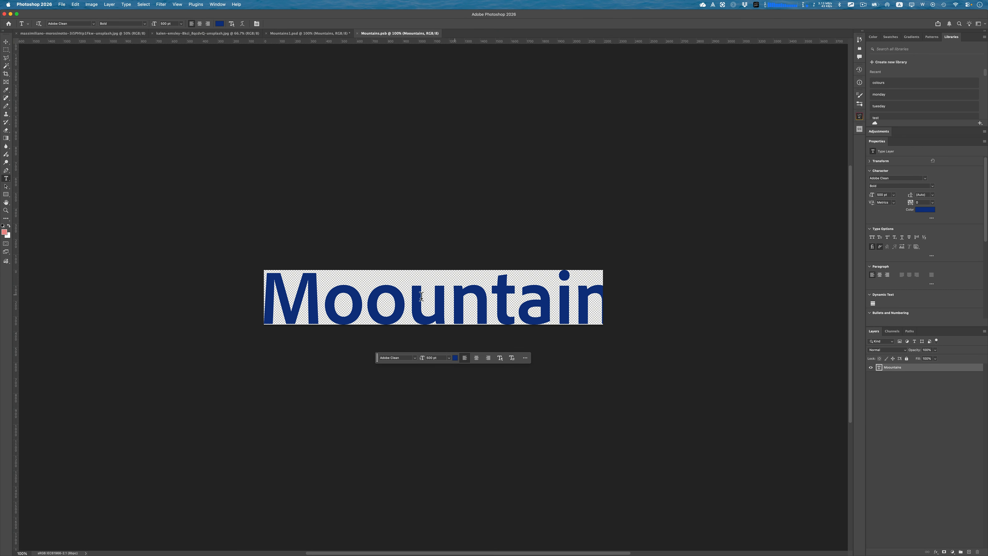
# Remove the extra "o" to restore the text to "Mountains" in the smart object's contents, and save and close it.
pyautogui.click(412, 303)
pyautogui.press('BackSpace')
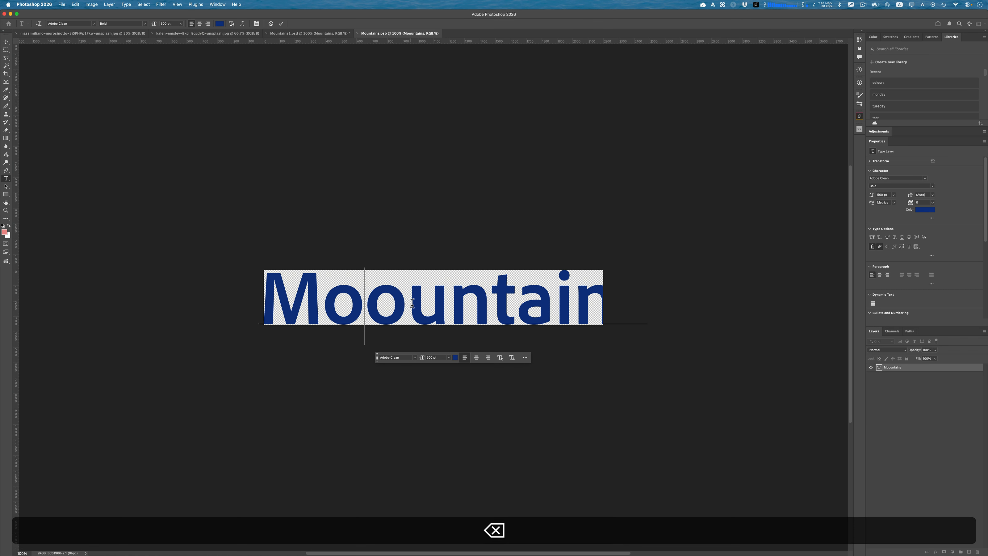
pyautogui.press('Escape')
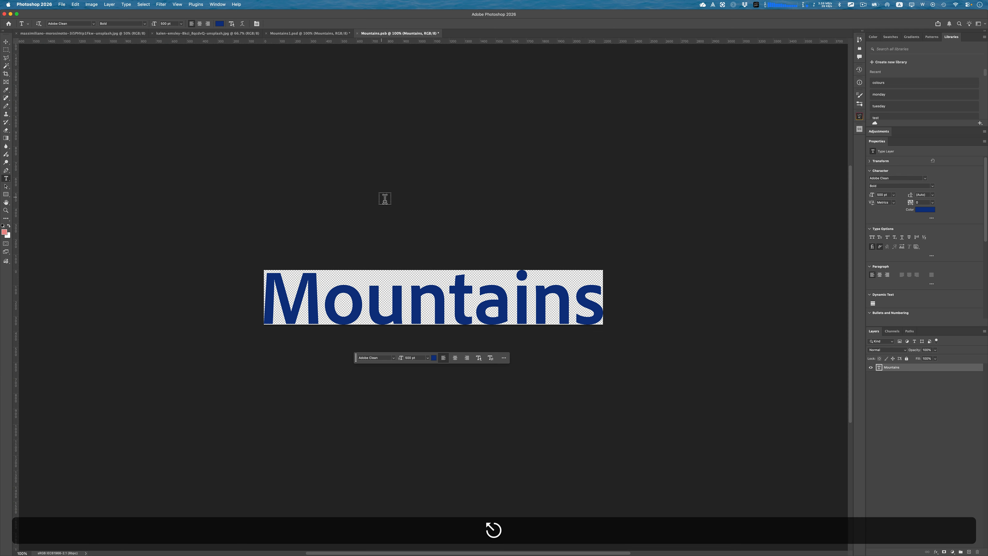
pyautogui.click(357, 33)
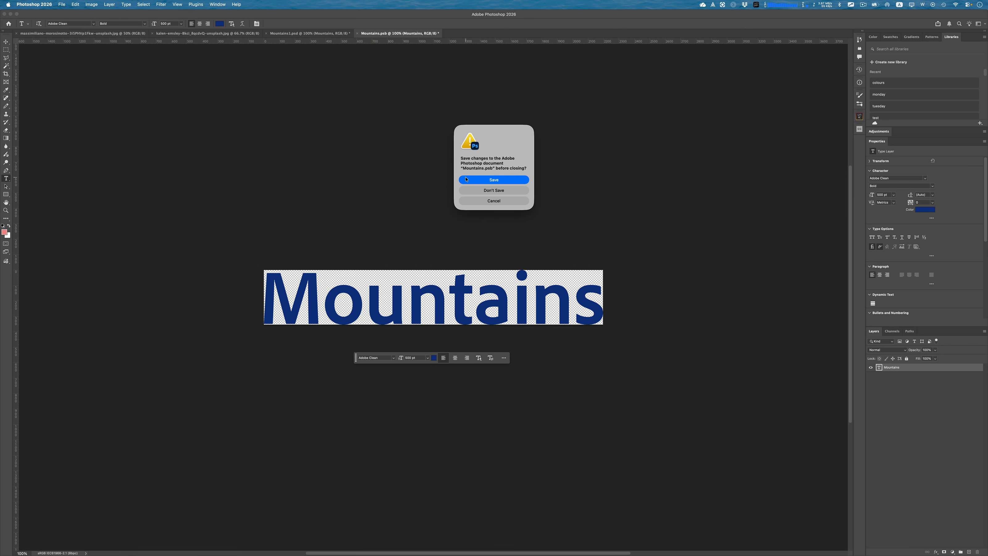
pyautogui.click(466, 179)
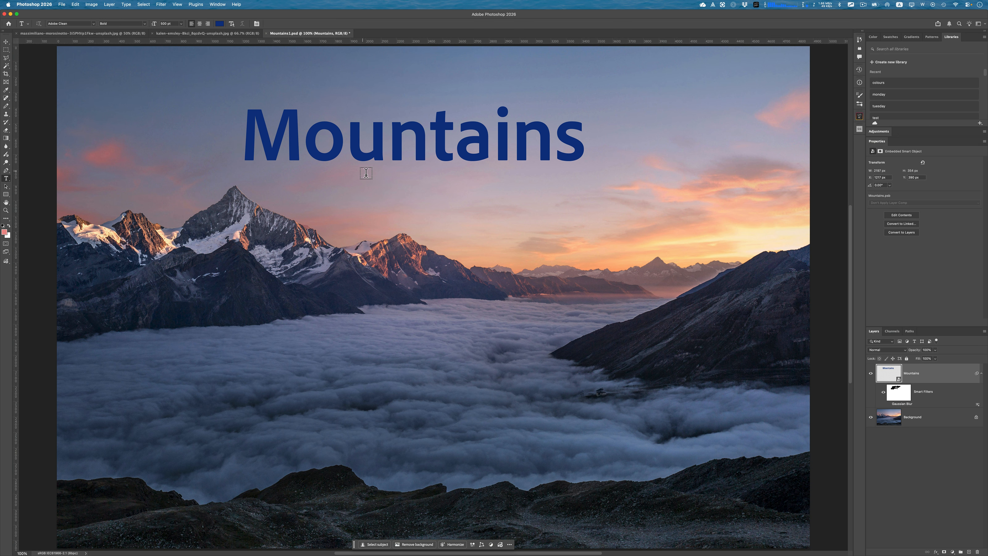
# Move the "Mountains" text layer slightly up and to the left over the sky.
pyautogui.press('v')
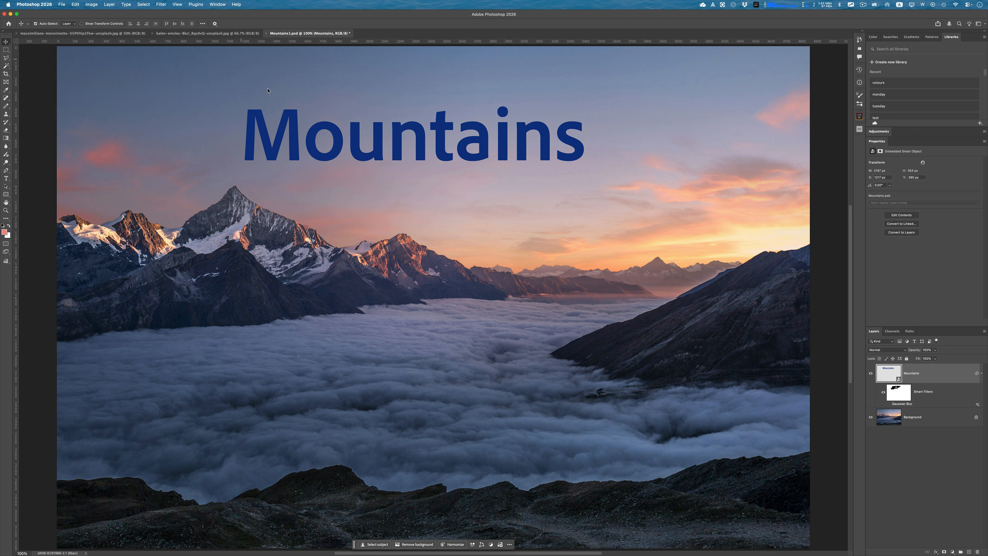
pyautogui.moveTo(295, 138); pyautogui.dragTo(277, 130)
# Apply a Ripple distortion smart filter to the text layer with Medium size and an increased amount, checking the letters in the filter preview.
pyautogui.click(161, 5)
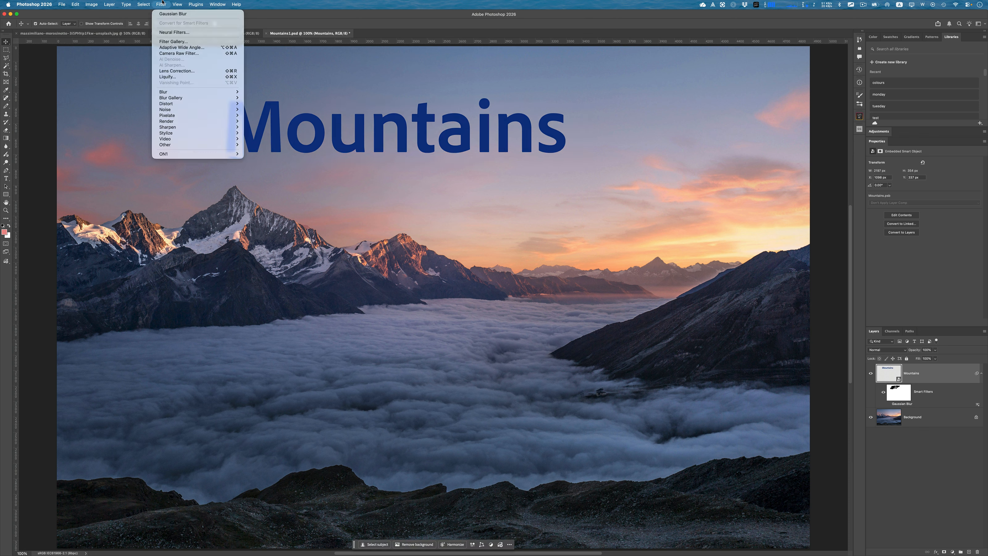
pyautogui.moveTo(174, 105)
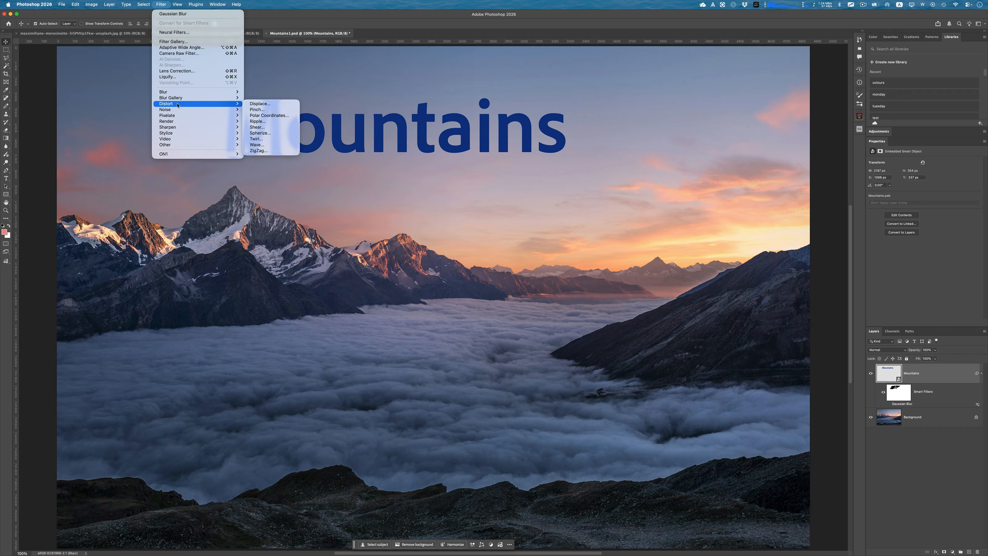
pyautogui.click(275, 124)
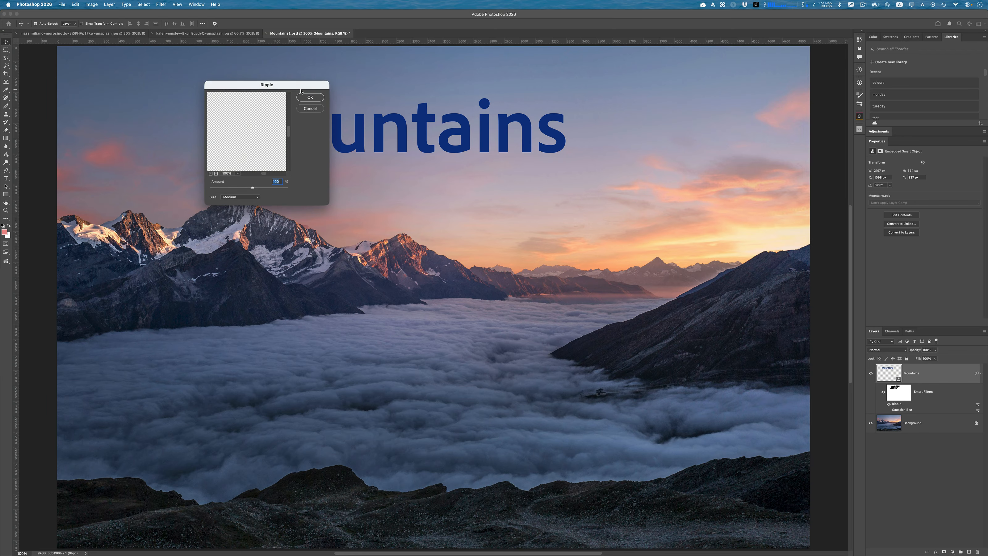
pyautogui.moveTo(299, 86); pyautogui.dragTo(510, 167)
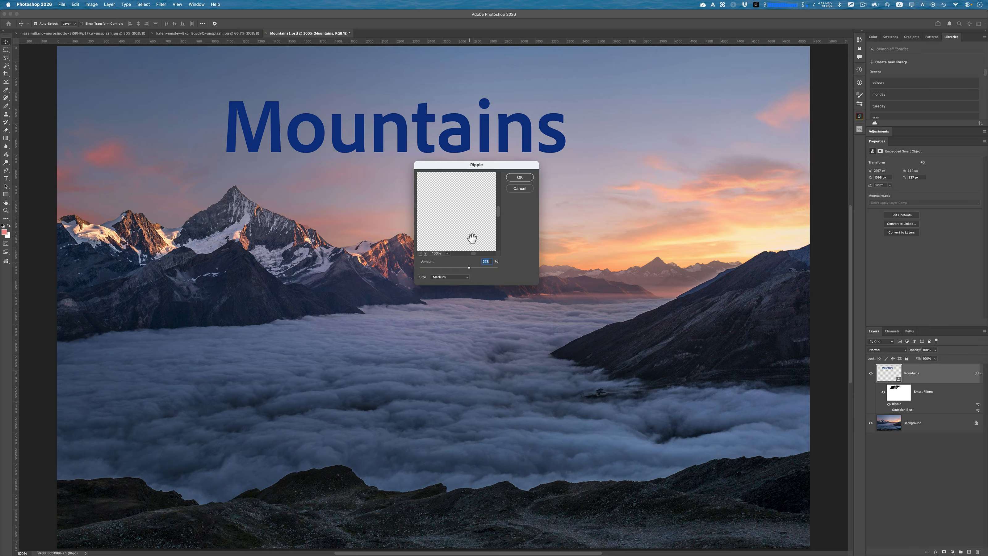
pyautogui.moveTo(460, 221); pyautogui.dragTo(403, 178)
pyautogui.click(421, 253)
pyautogui.click(421, 253)
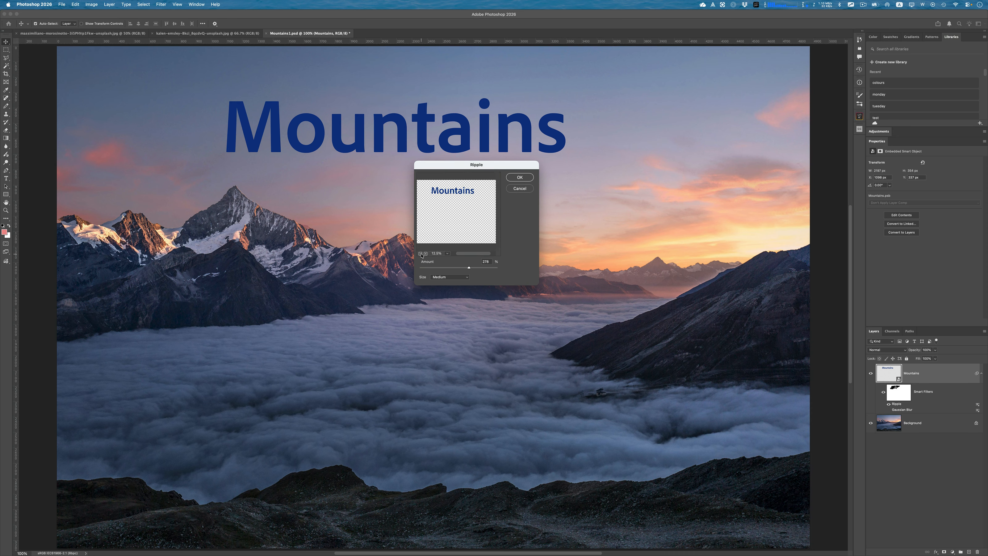
pyautogui.moveTo(462, 194); pyautogui.dragTo(465, 202)
pyautogui.click(425, 254)
pyautogui.click(425, 254)
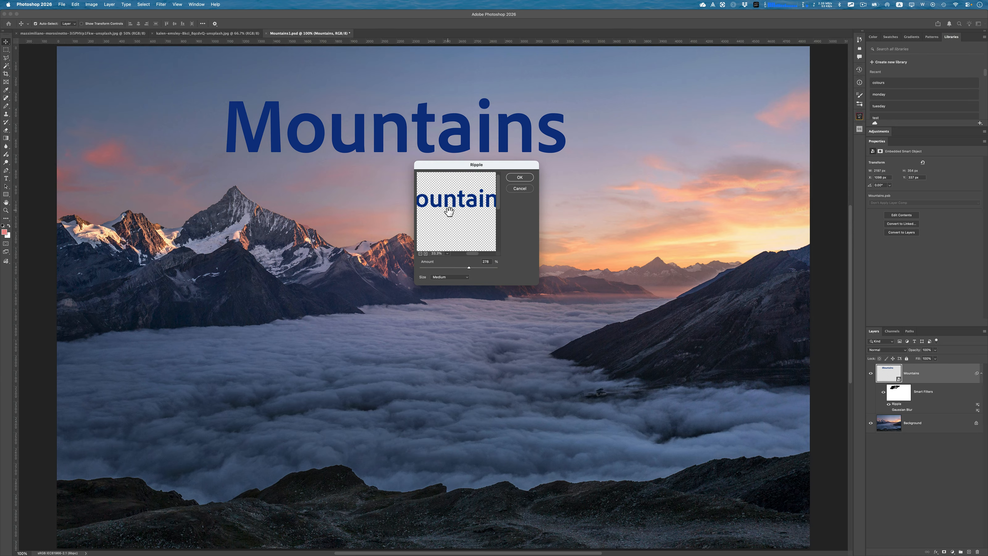
pyautogui.moveTo(450, 212); pyautogui.dragTo(474, 216)
pyautogui.click(426, 254)
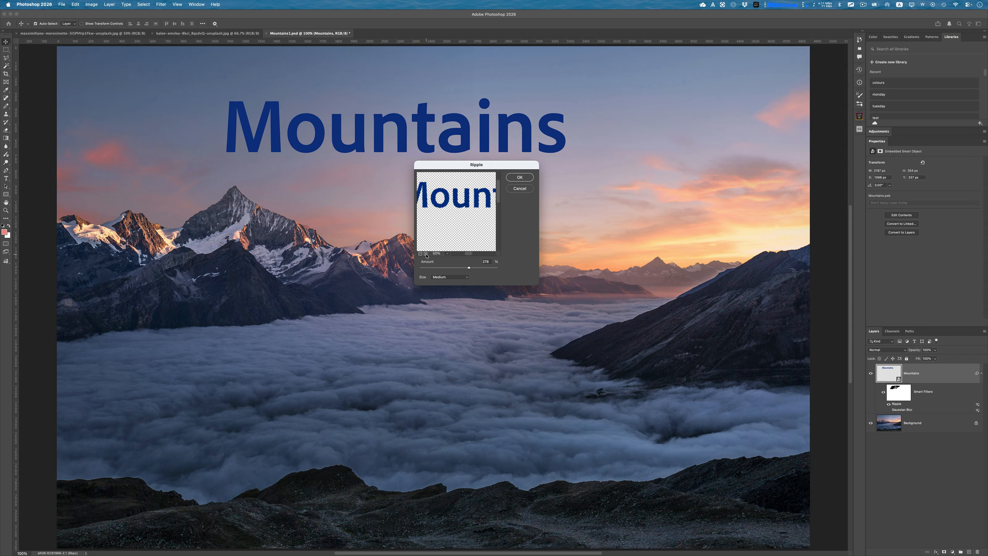
pyautogui.click(425, 254)
pyautogui.click(425, 254)
pyautogui.moveTo(465, 234); pyautogui.dragTo(468, 236)
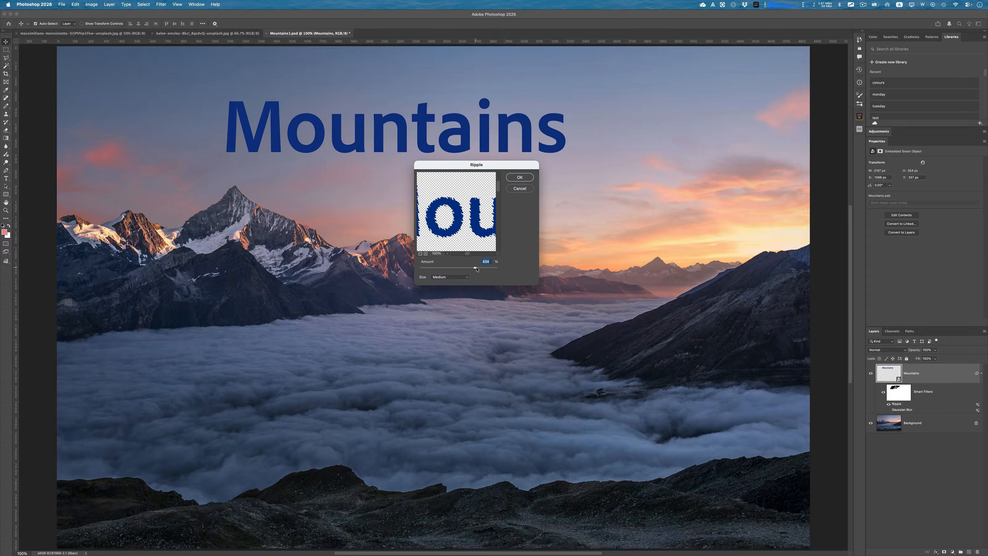
pyautogui.click(518, 177)
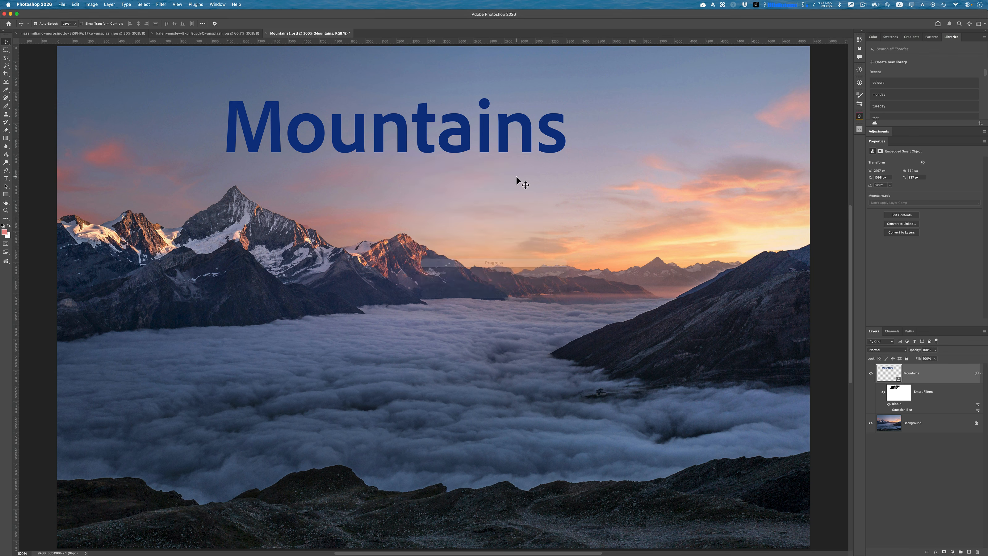
# Select the whole canvas, fill the smart filter mask with black, and deselect.
pyautogui.click(899, 391)
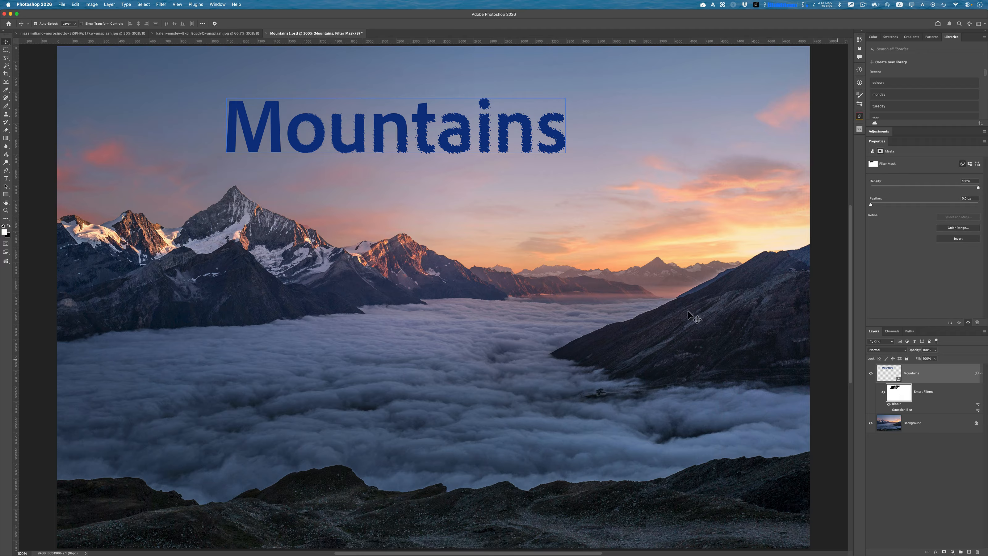
pyautogui.press('super')
pyautogui.press('super+a')
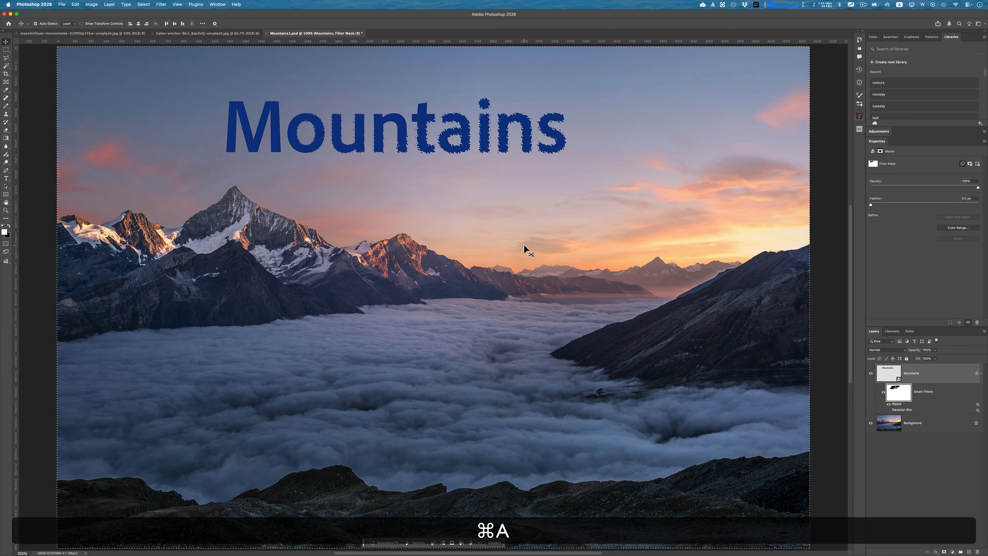
pyautogui.press('BackSpace')
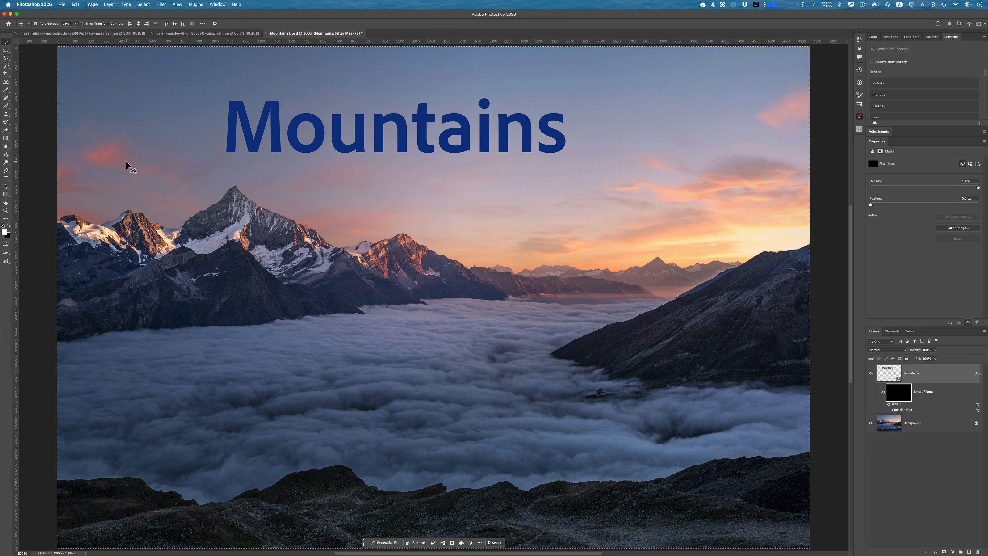
pyautogui.press('super+d')
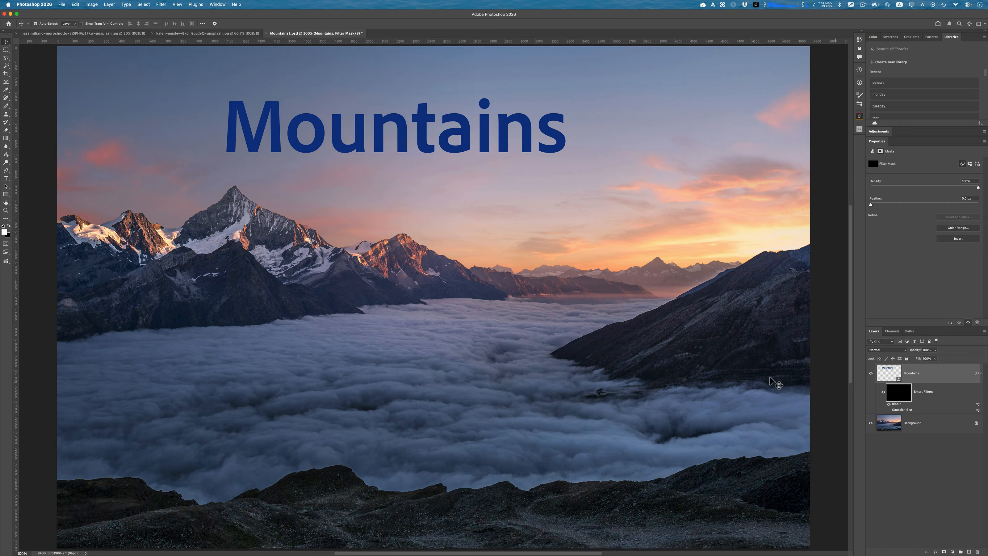
# Select the whole canvas again, fill the smart filter mask with white, and deselect.
pyautogui.press('super+a')
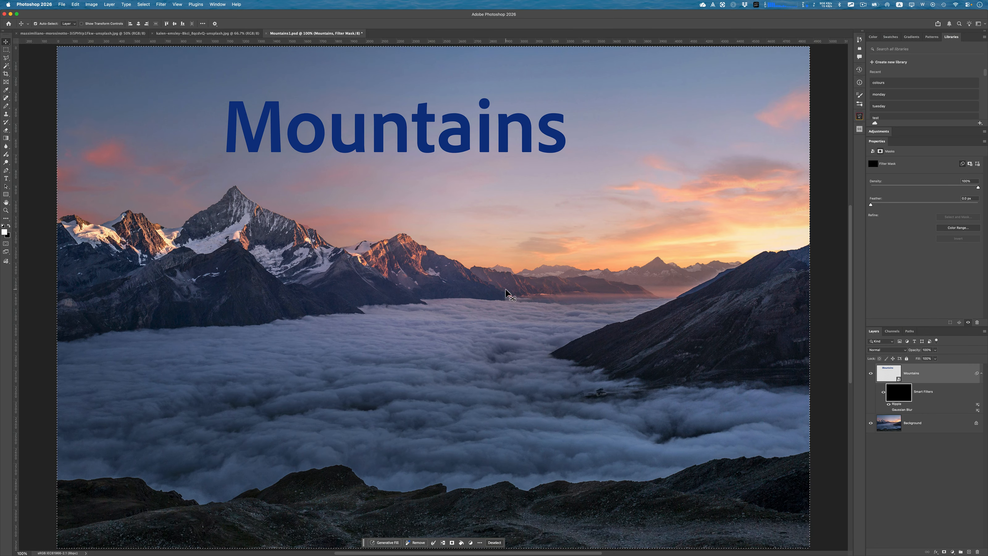
pyautogui.hotkey('alt', 'BackSpace')
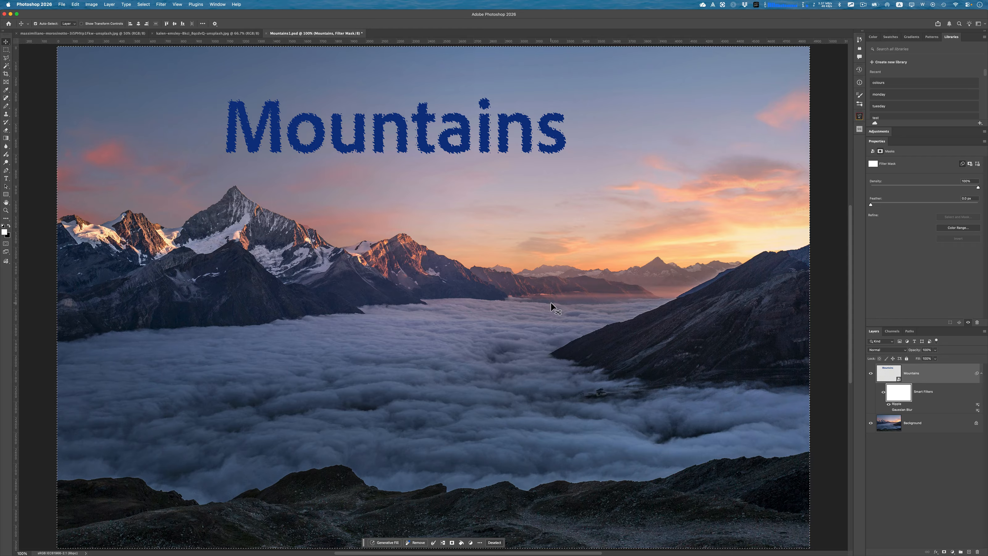
pyautogui.press('super+d')
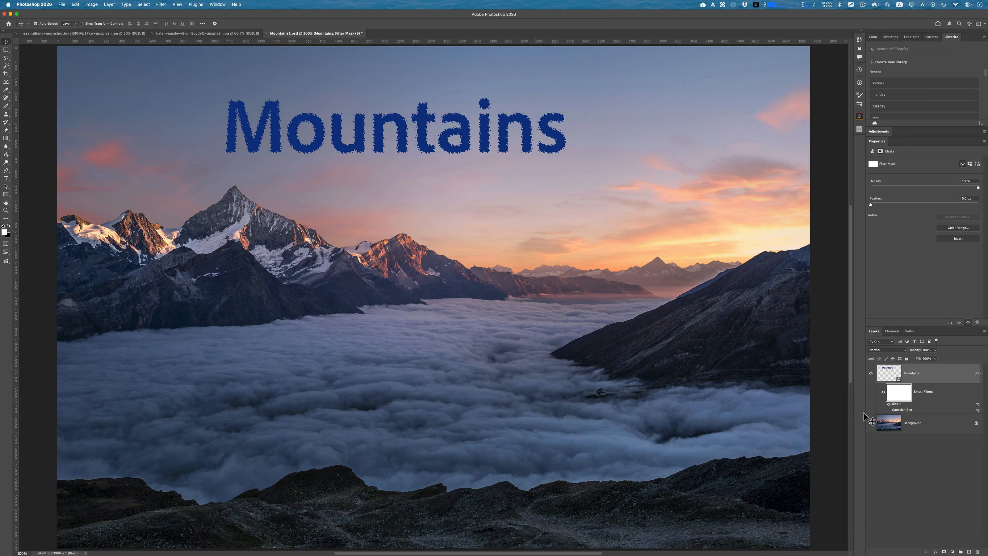
# Hide the Ripple smart filter and apply a Twirl distortion with a negative angle to the text layer, checking the letters in the filter preview.
pyautogui.click(888, 403)
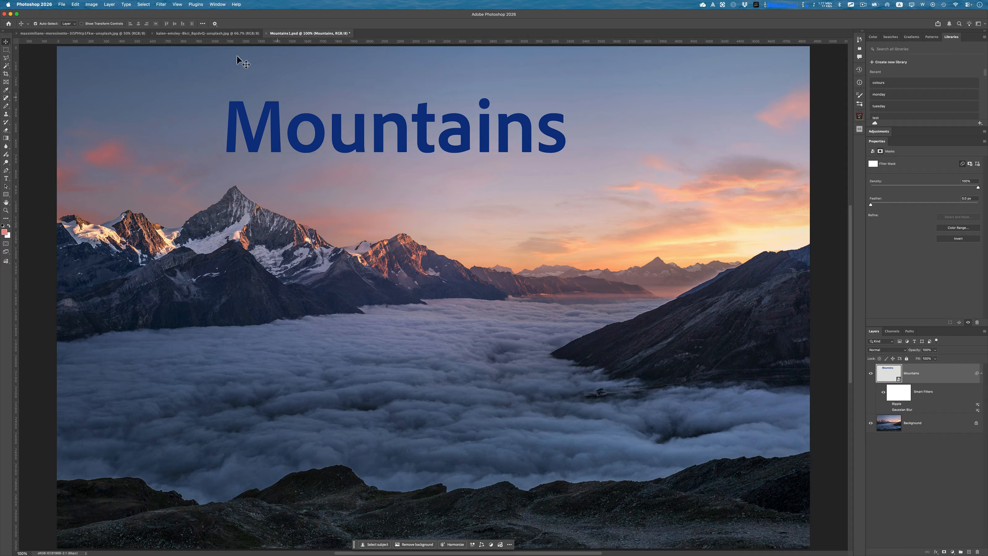
pyautogui.click(159, 4)
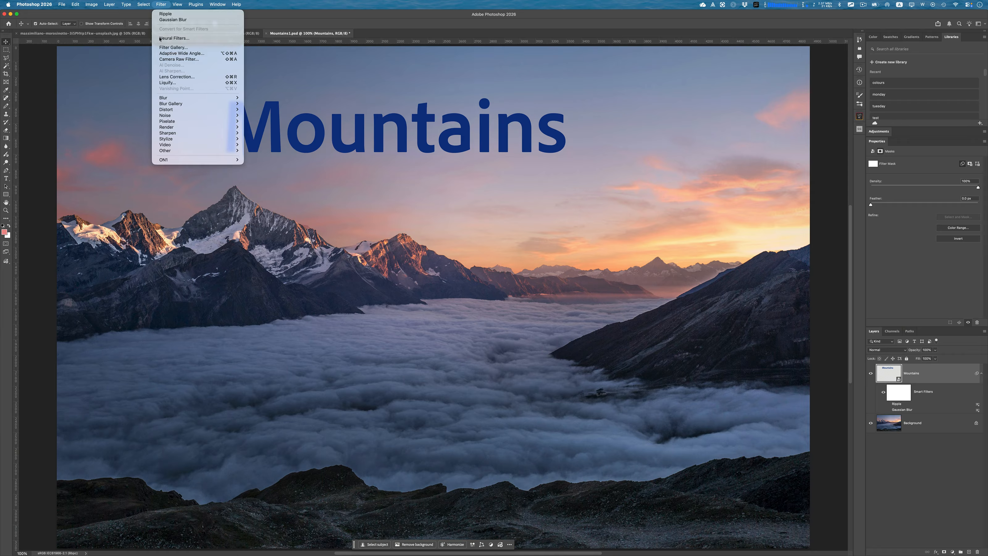
pyautogui.moveTo(182, 110)
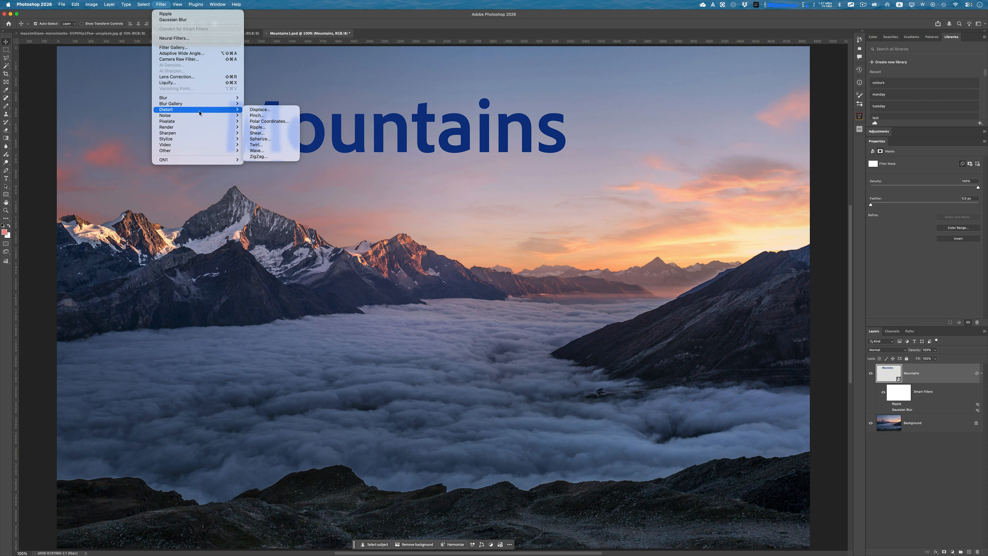
pyautogui.click(256, 145)
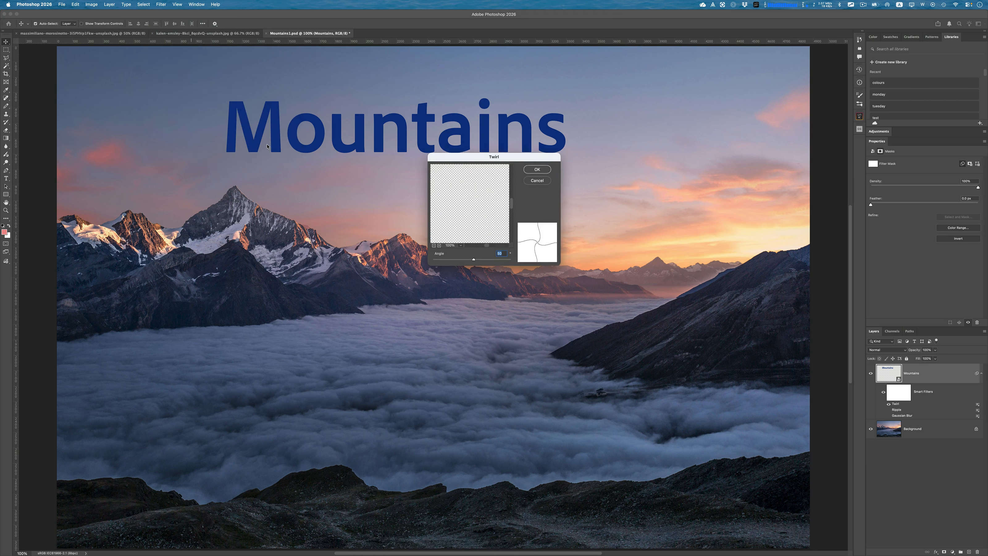
pyautogui.moveTo(471, 182); pyautogui.dragTo(476, 239)
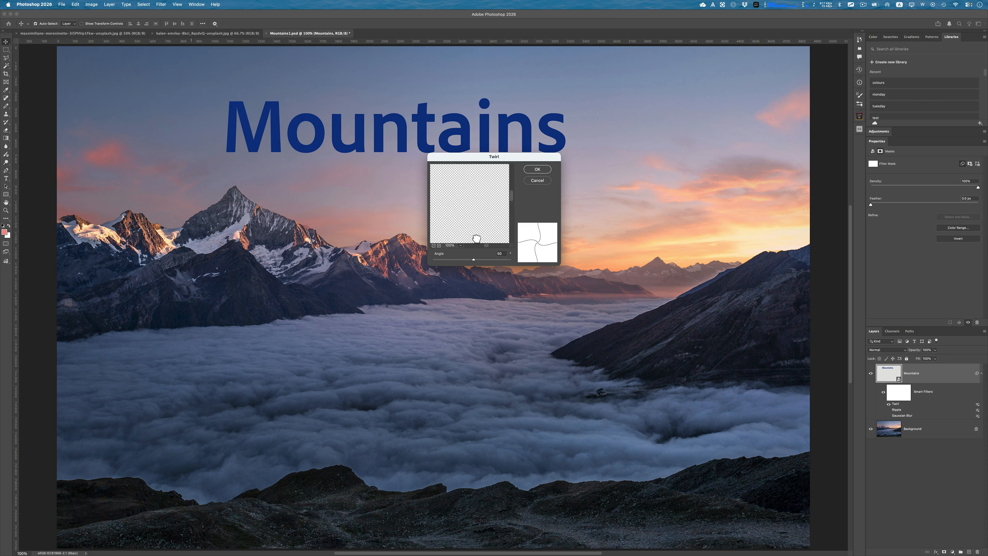
pyautogui.moveTo(463, 193); pyautogui.dragTo(476, 217)
pyautogui.scroll(-4, 475, 217)
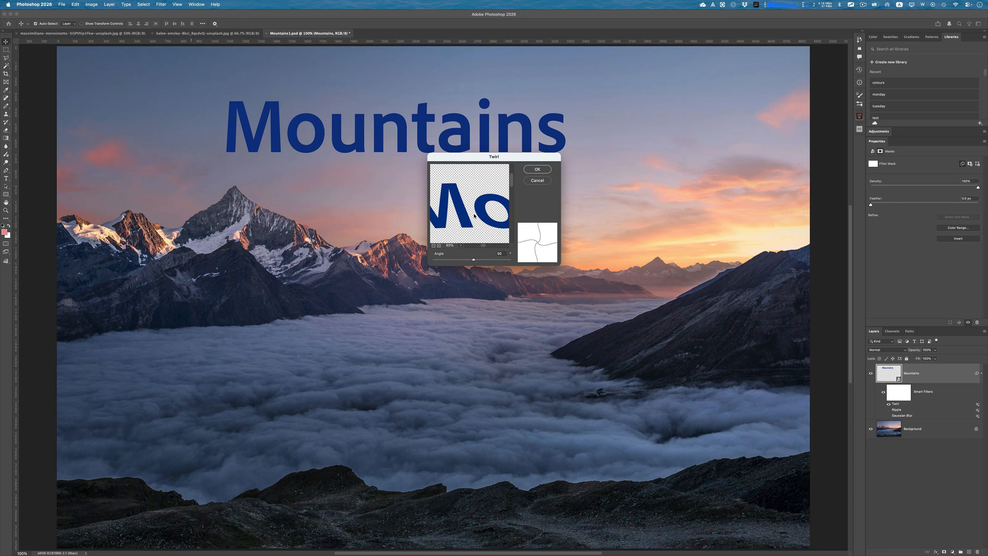
pyautogui.scroll(-5, 474, 215)
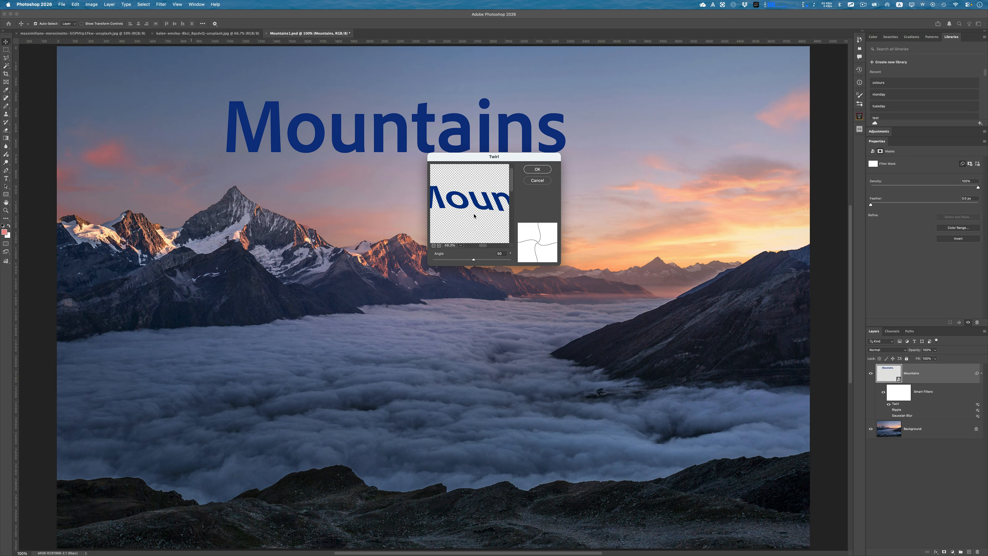
pyautogui.scroll(-4, 473, 215)
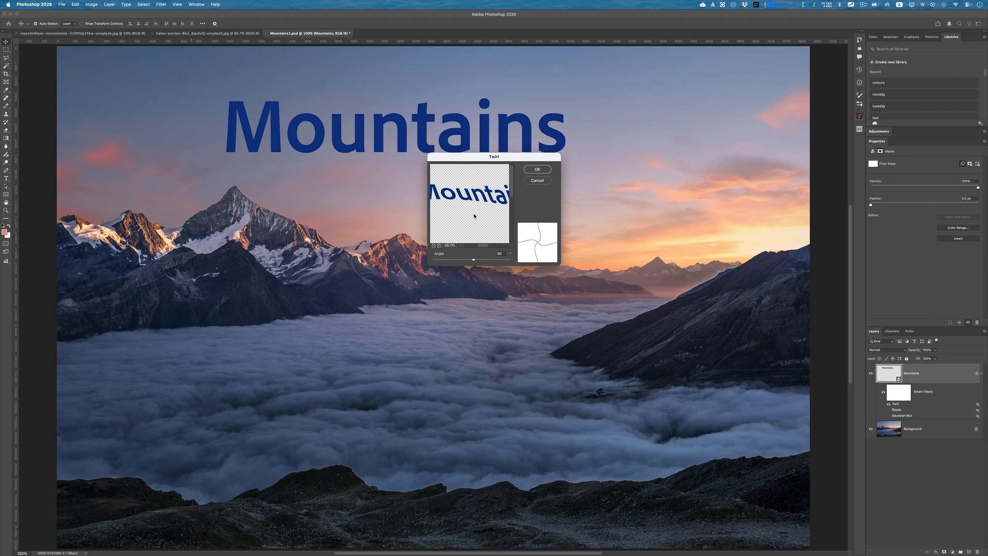
pyautogui.scroll(-4, 473, 215)
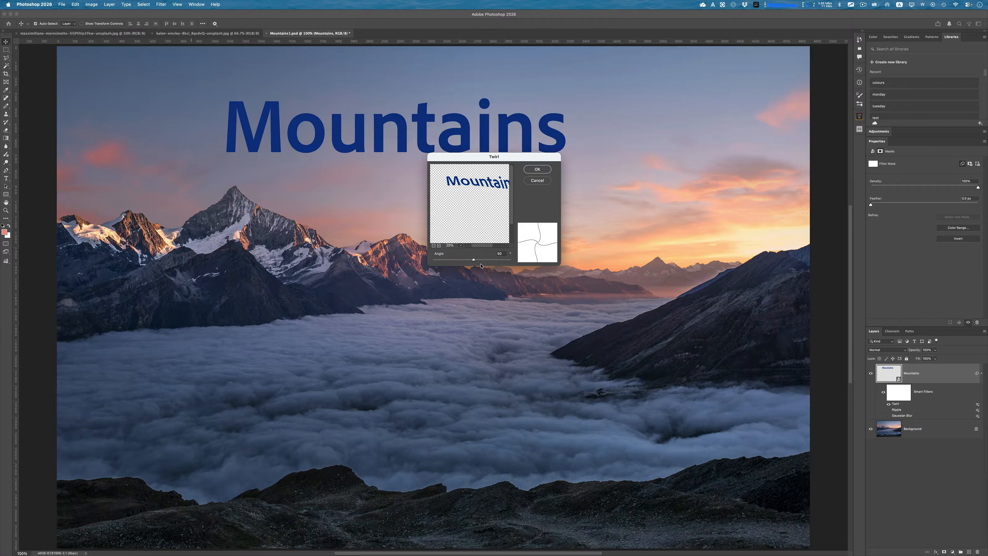
pyautogui.moveTo(482, 261); pyautogui.dragTo(454, 263)
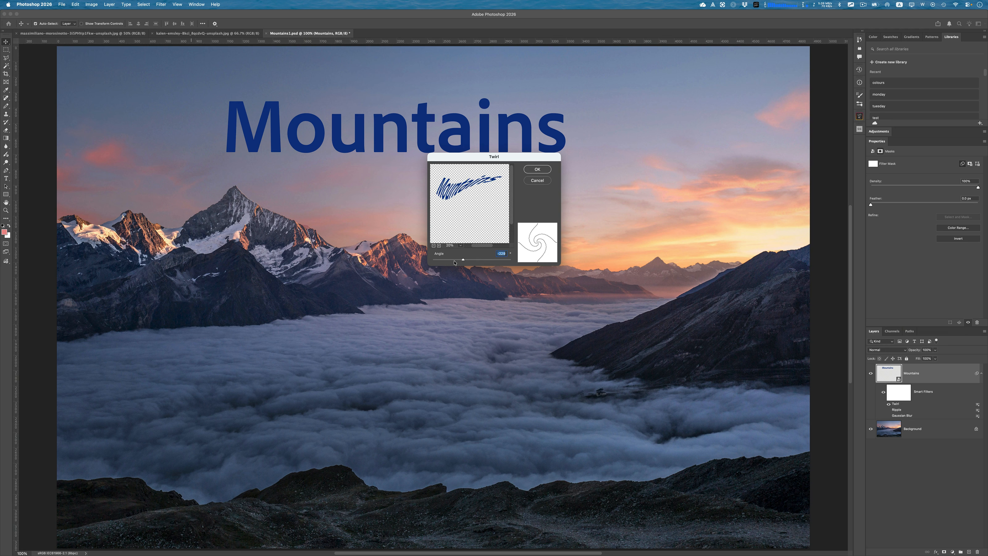
pyautogui.click(549, 170)
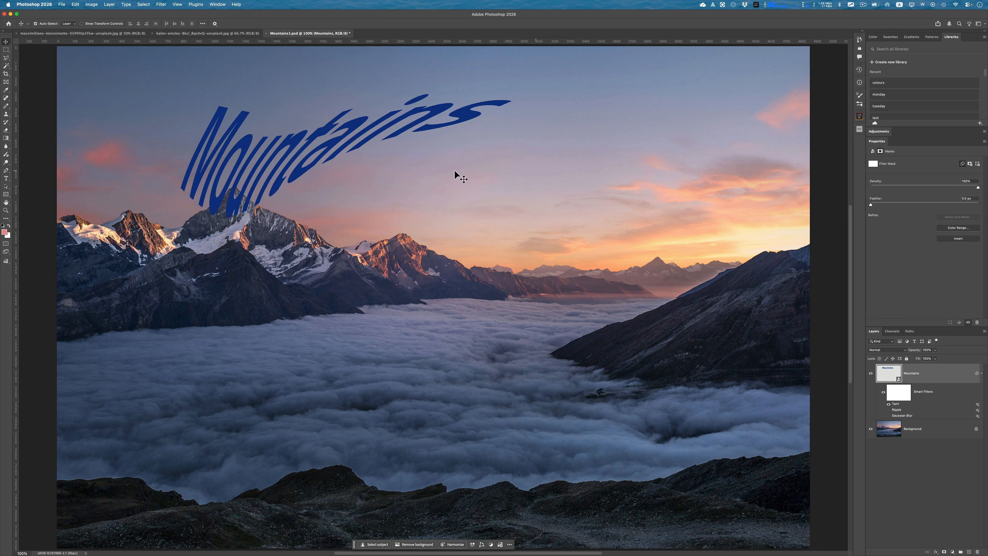
pyautogui.click(160, 4)
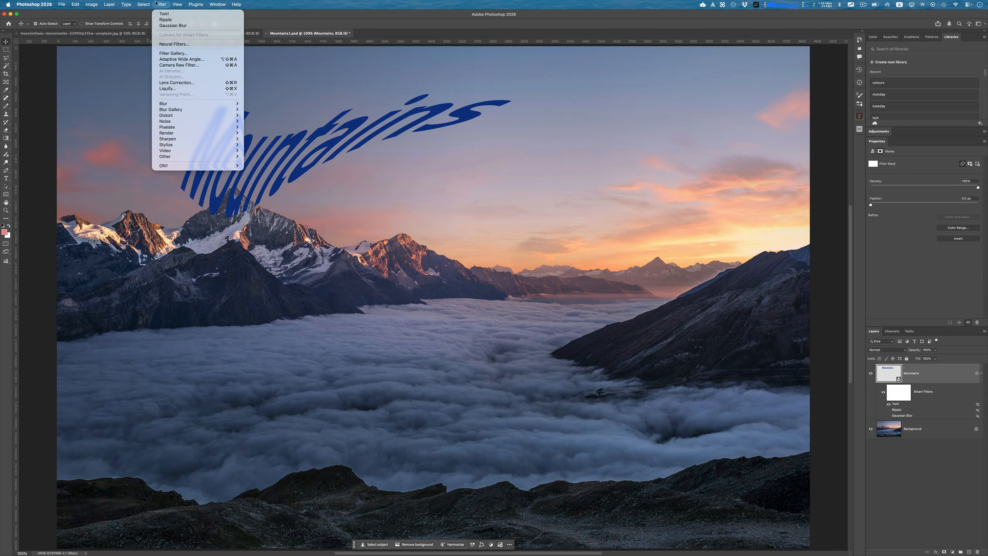
pyautogui.moveTo(161, 116)
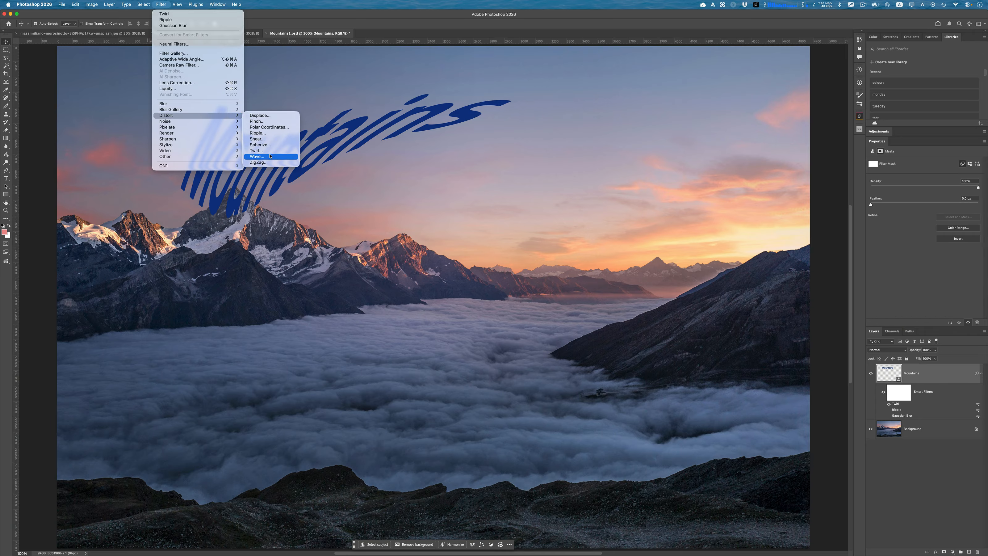
pyautogui.moveTo(193, 124)
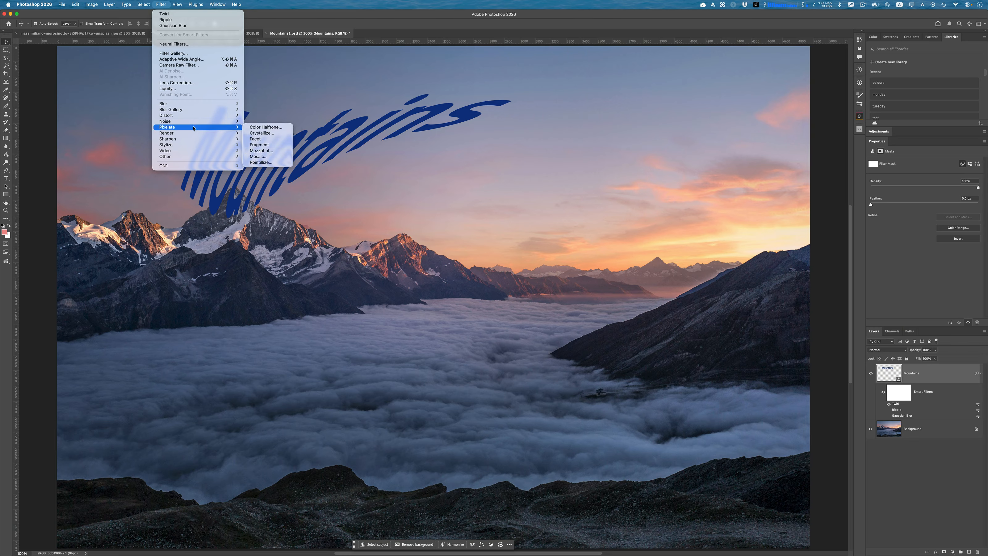